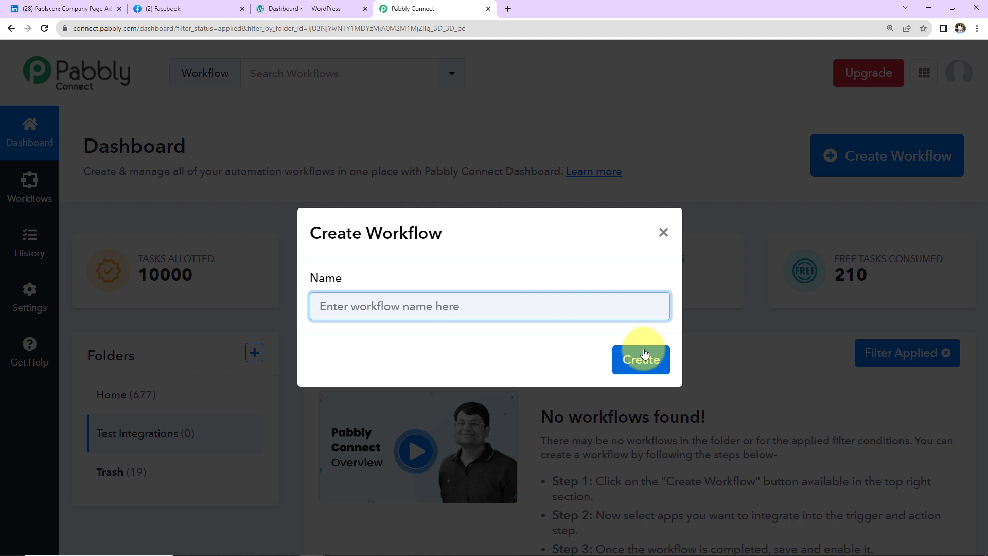
Create a workflow named "Create Facebook Page Post and LinkedIn Company Text Post for WooCommerce Product Update"
type("Create Facebook Page Post and LinkedIn Company Text Post for WooCommerce Product Update")
left_click(522, 306)
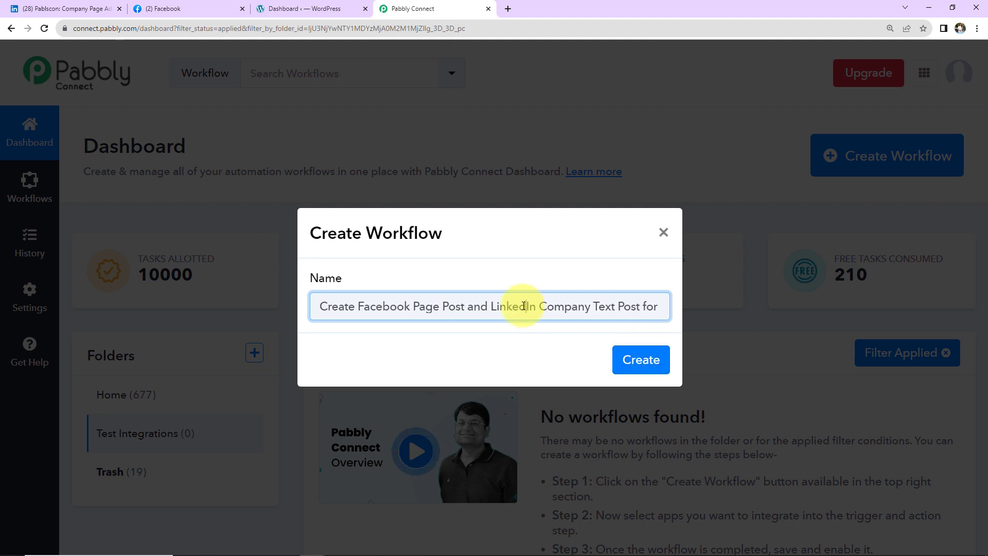
key("End")
type("Product Update")
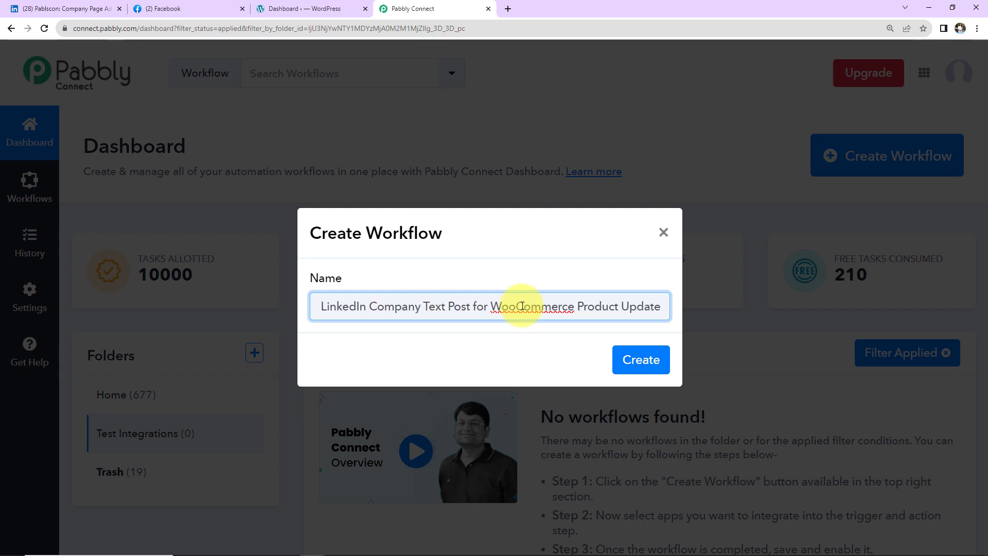
left_click(653, 357)
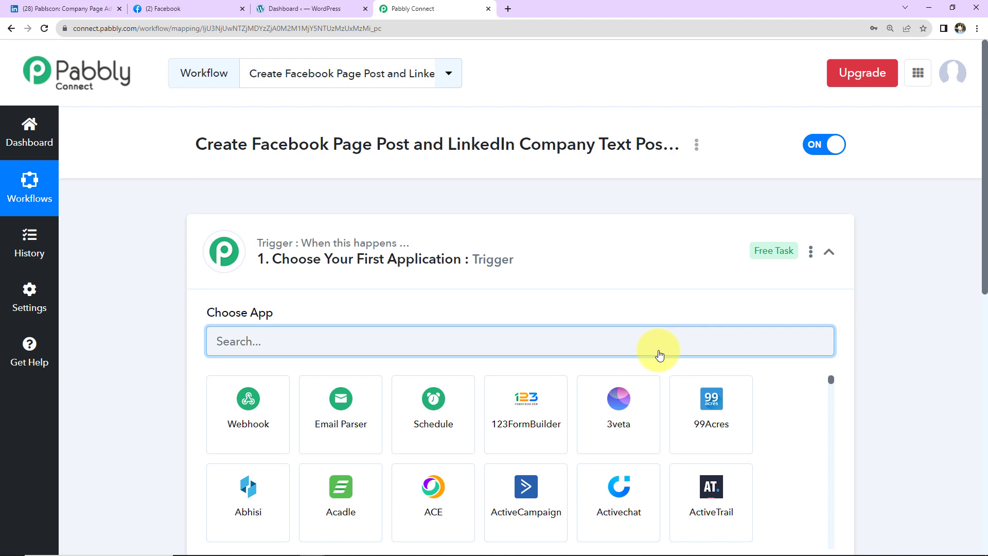
Choose WooCommerce as the trigger application of the workflow
left_click(824, 253)
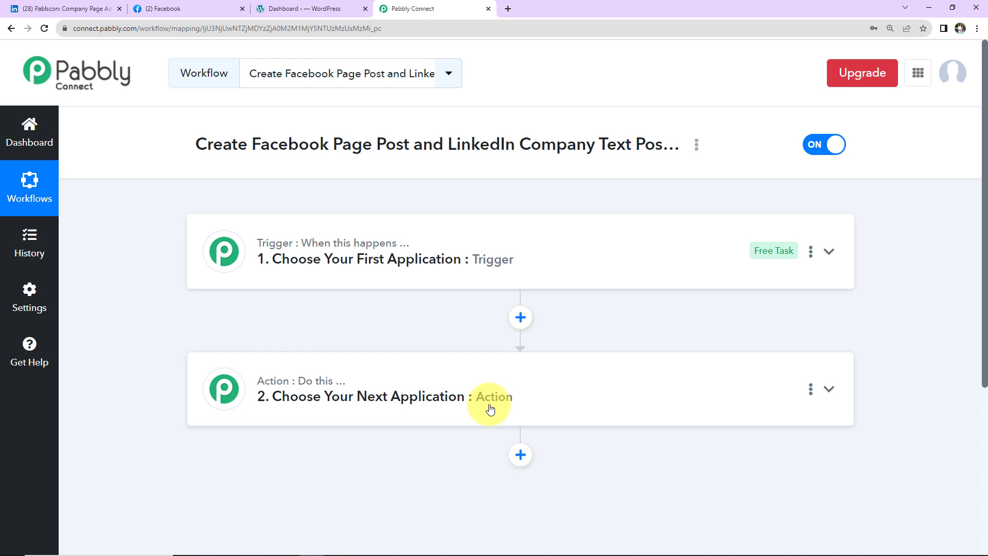
left_click(540, 258)
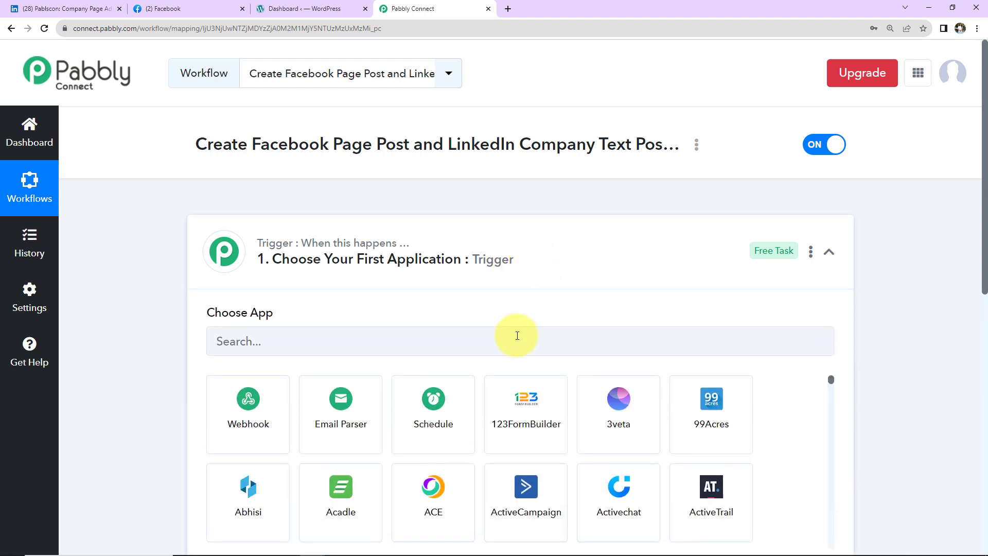
type("woo")
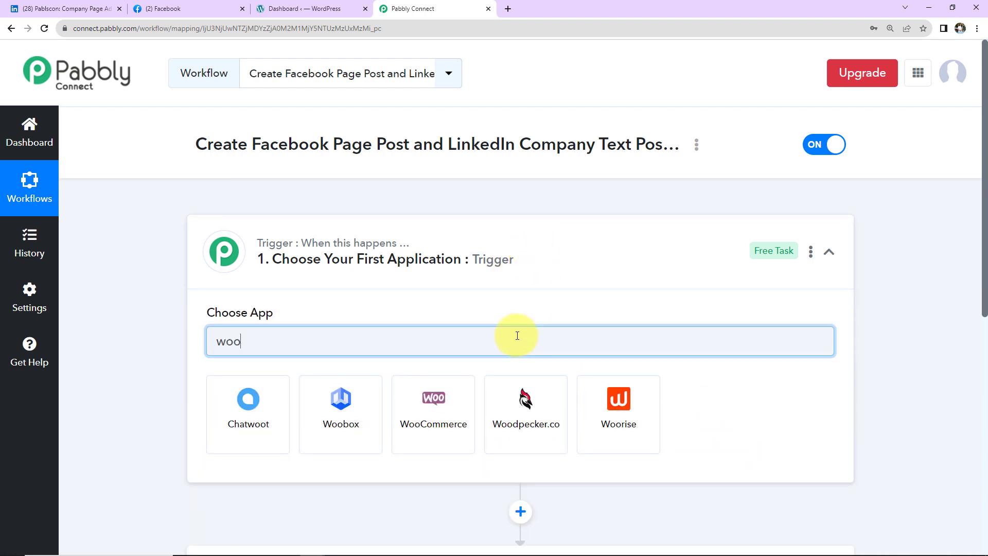
left_click(434, 406)
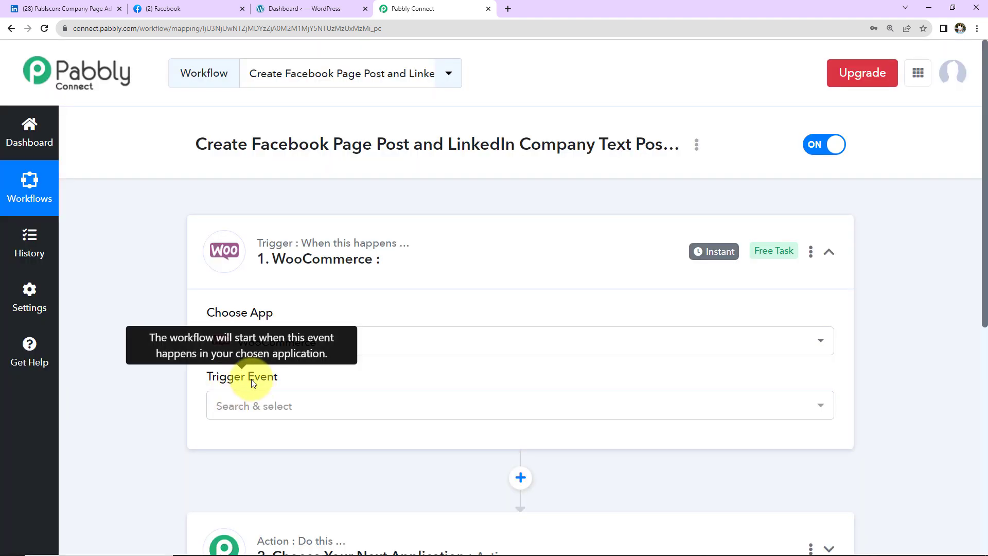
Set the WooCommerce trigger event to Product Updated
left_click(265, 407)
scroll(295, 335, "down", 7)
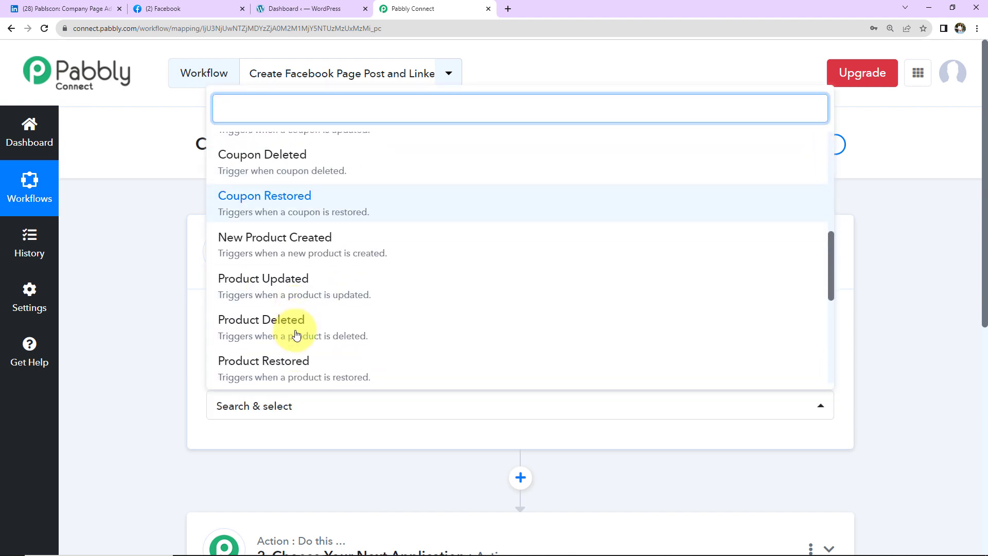
left_click(283, 283)
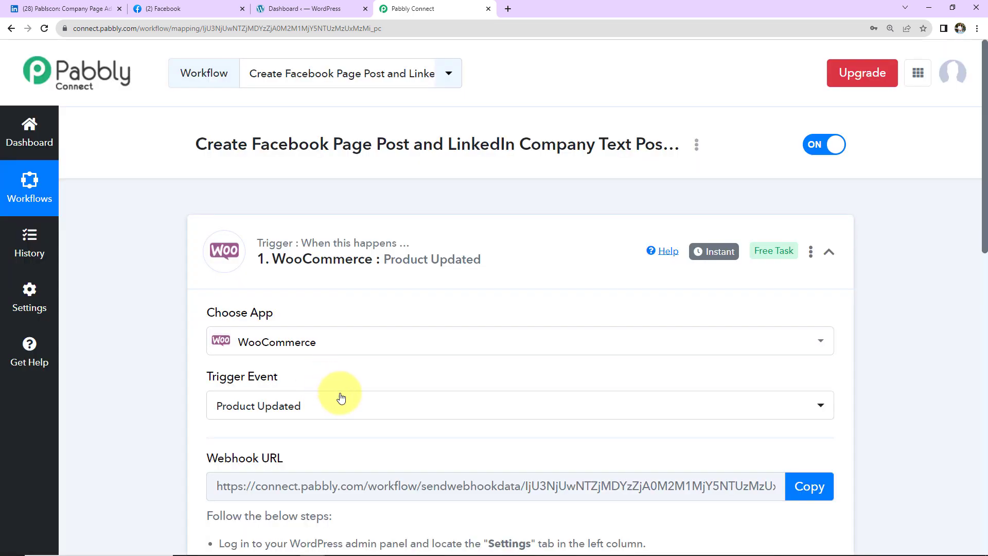
Copy the webhook URL of the WooCommerce trigger
scroll(339, 395, "down", 2)
mouse_move(258, 346)
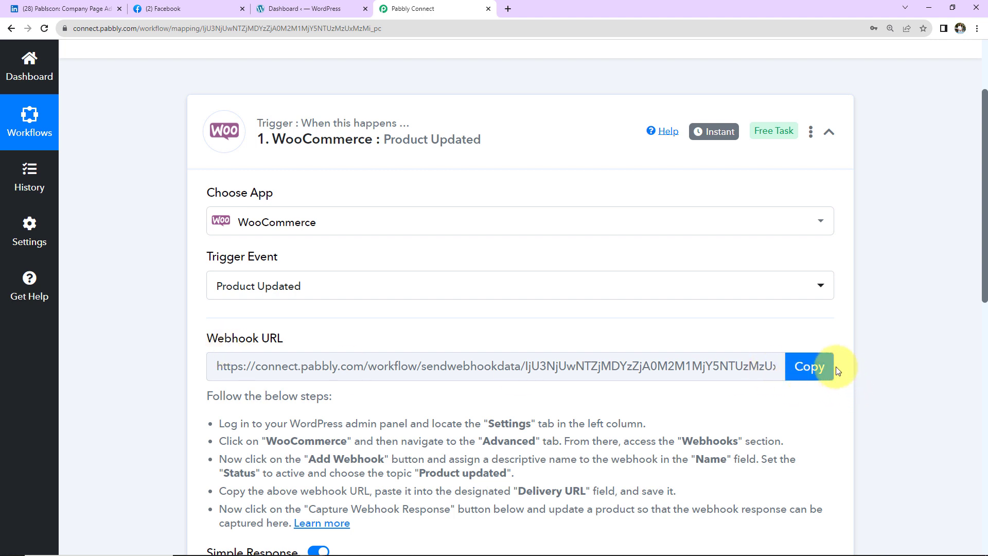
left_click(820, 366)
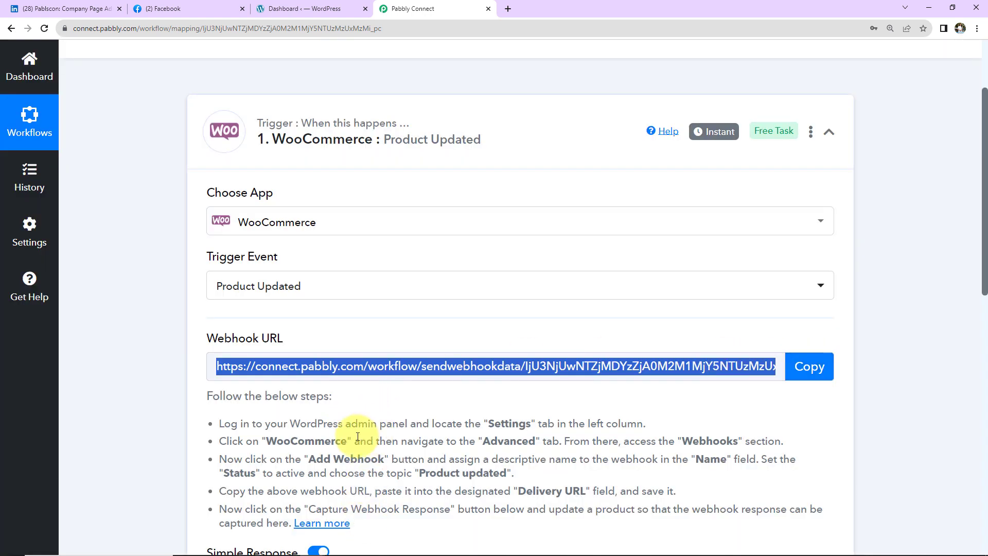
Switch to the WordPress admin site and start adding a new webhook in the advanced WooCommerce settings
left_click(325, 8)
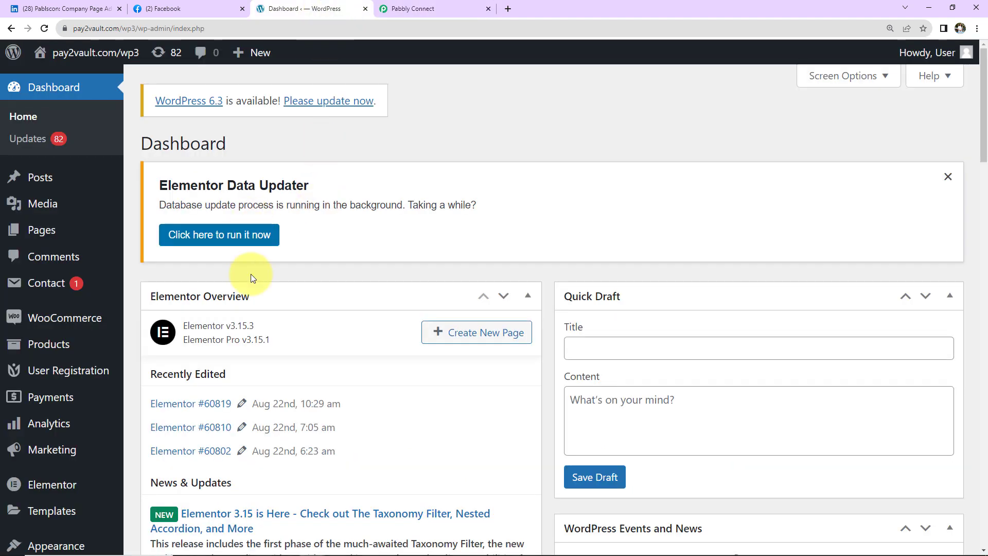
left_click(60, 319)
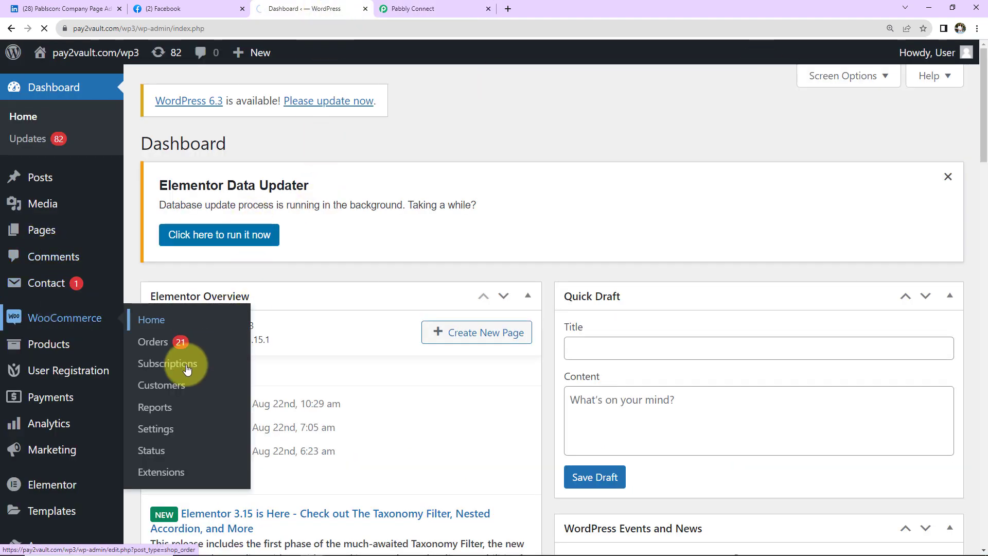
left_click(155, 432)
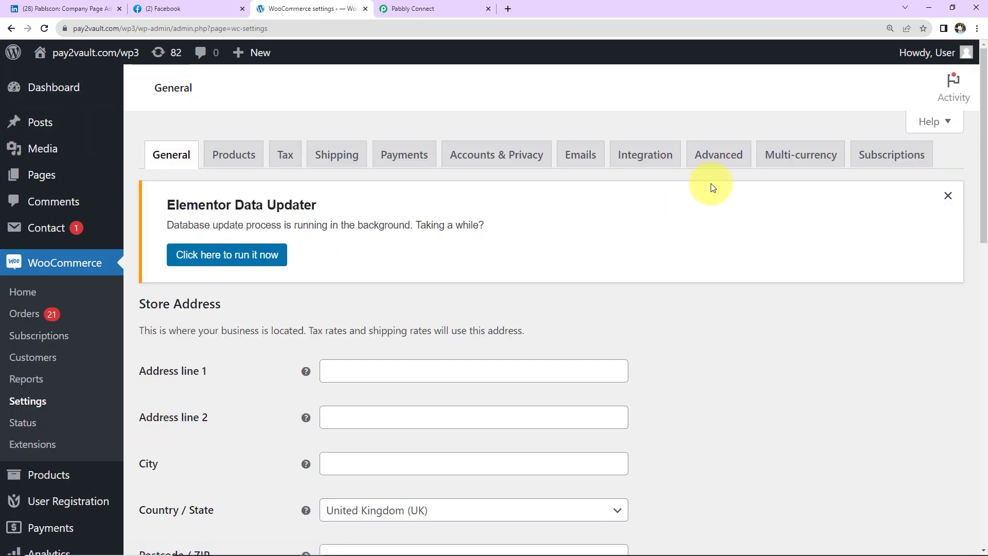
left_click(718, 163)
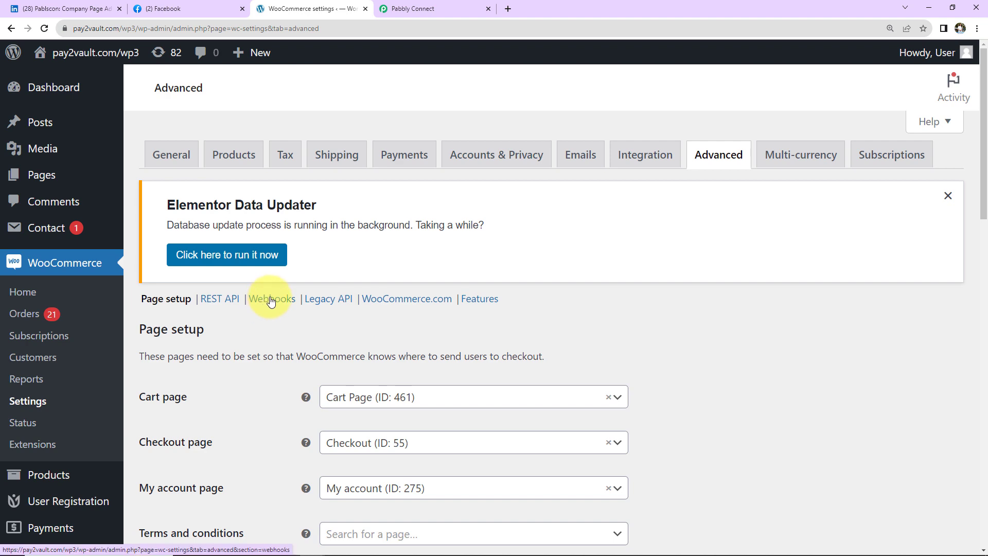
left_click(271, 300)
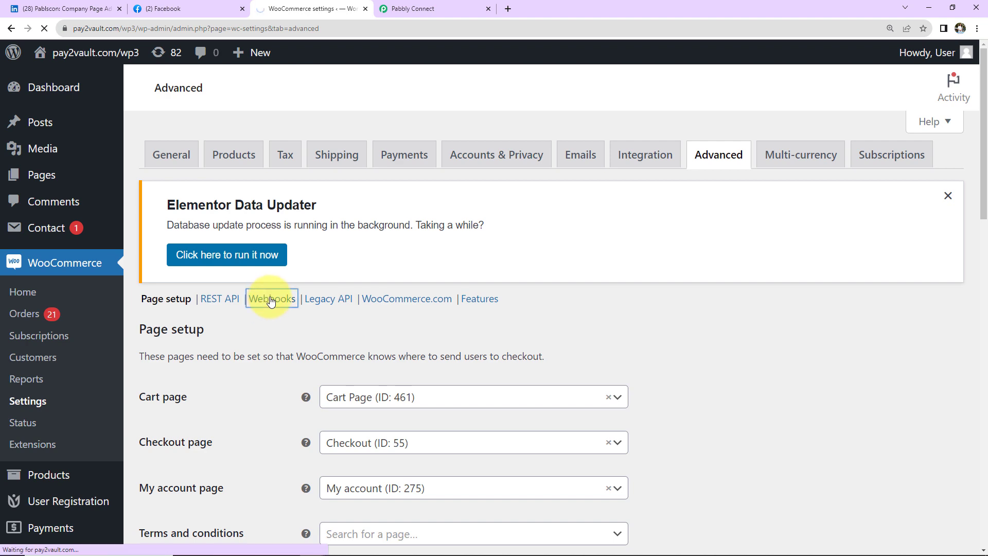
left_click(247, 329)
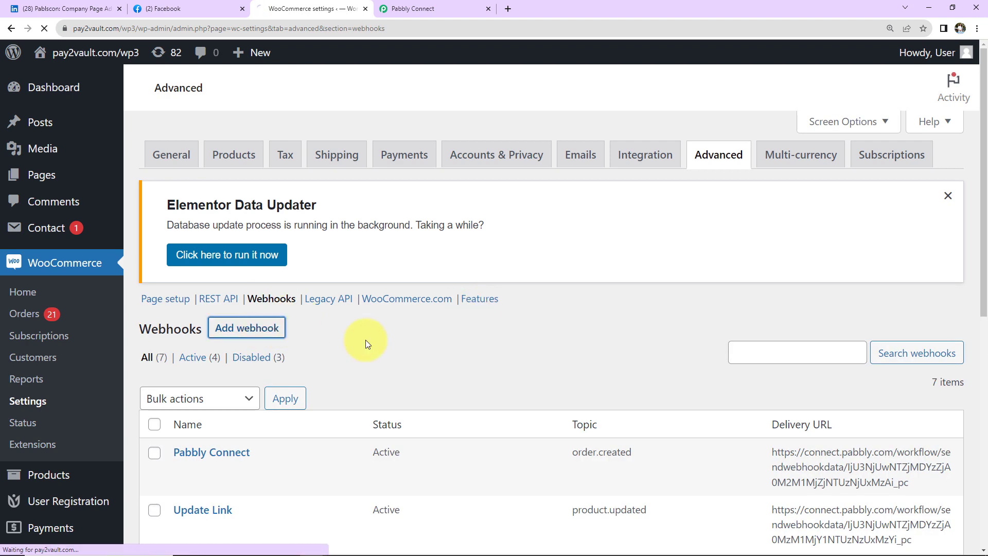
Name the new webhook "Test Int 123" and set its status to Active
scroll(422, 319, "down", 2)
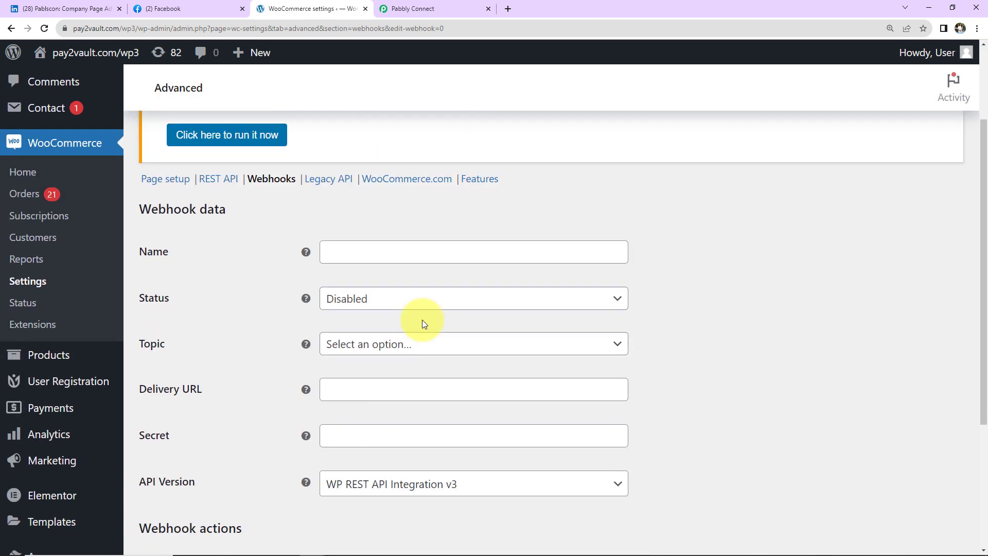
left_click(364, 255)
type("T")
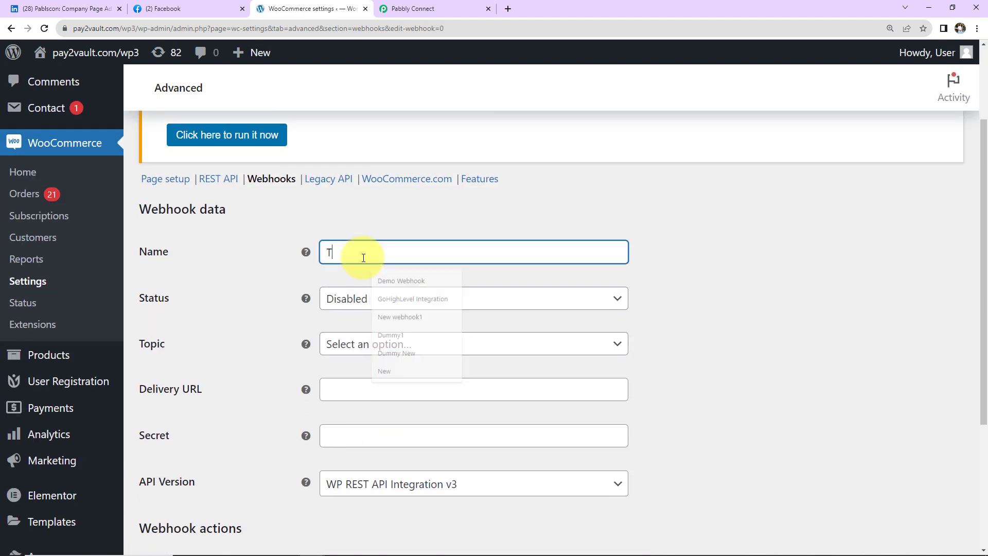
type("est Int 123")
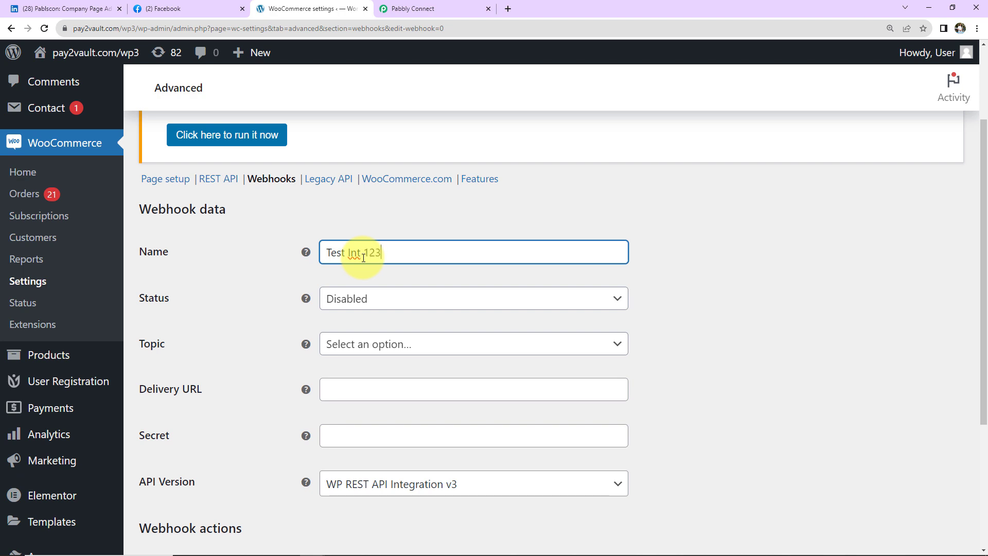
left_click(383, 298)
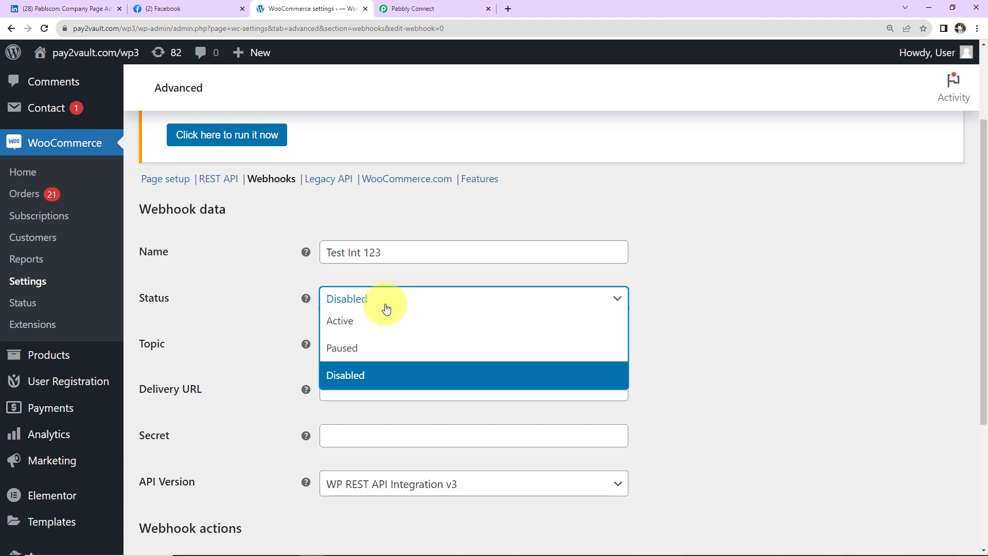
left_click(364, 322)
Set the webhook's topic to Product updated
left_click(355, 344)
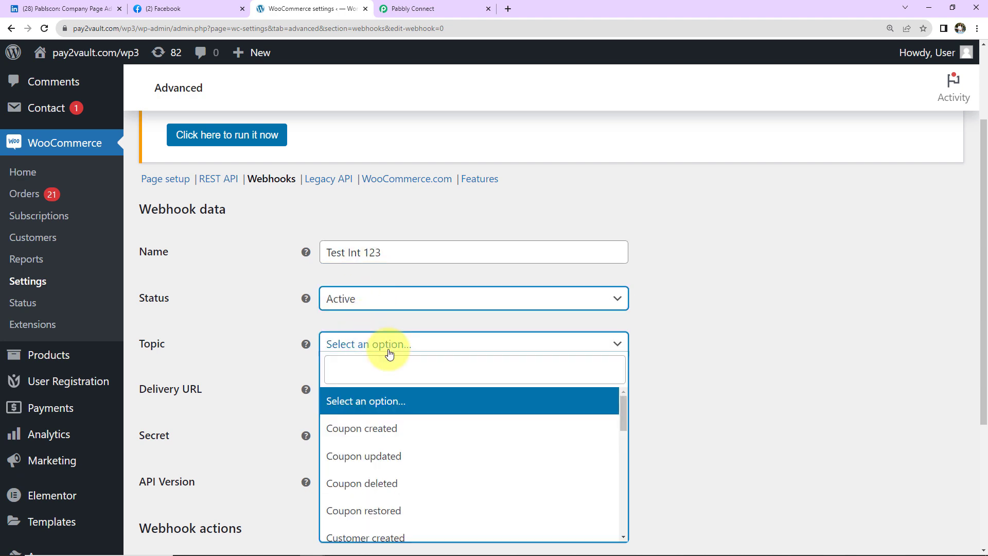
scroll(381, 458, "down", 3)
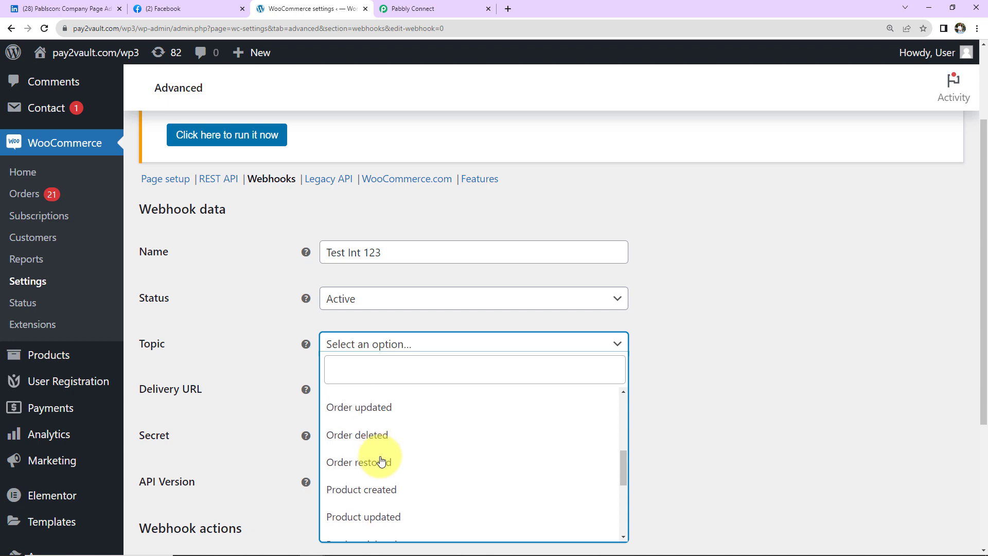
left_click(363, 516)
Paste the copied Pabbly webhook URL as the delivery URL and save the webhook
scroll(273, 415, "down", 2)
left_click(341, 273)
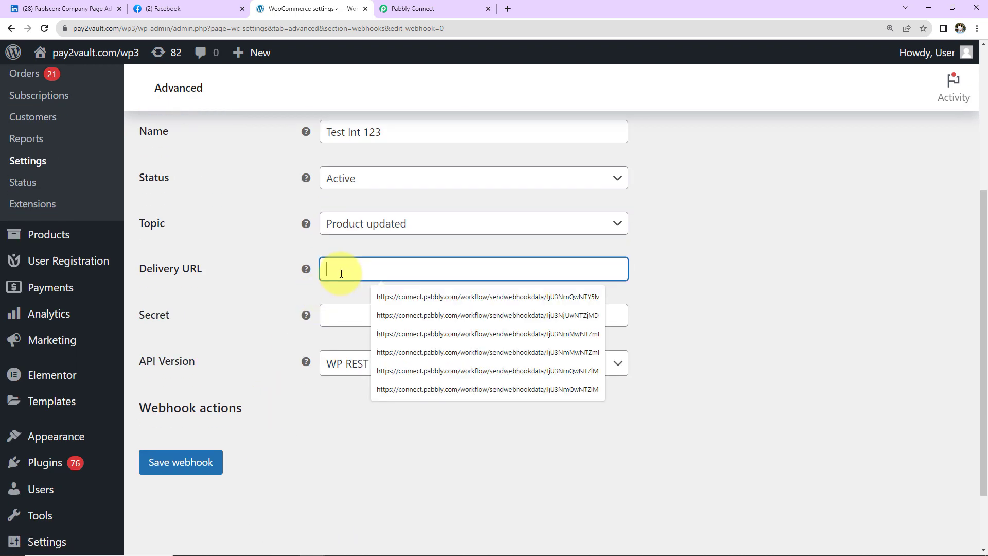
key("ctrl+v")
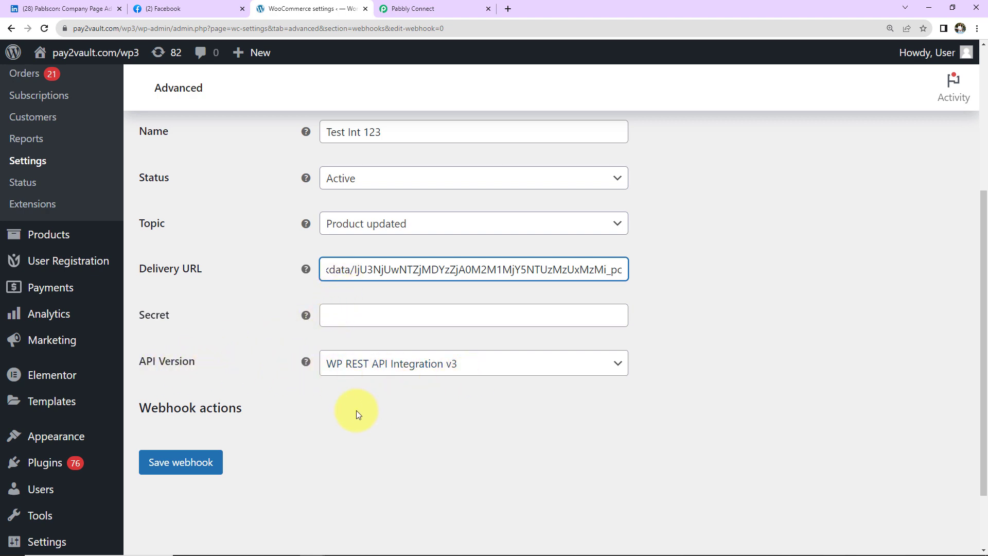
left_click(180, 466)
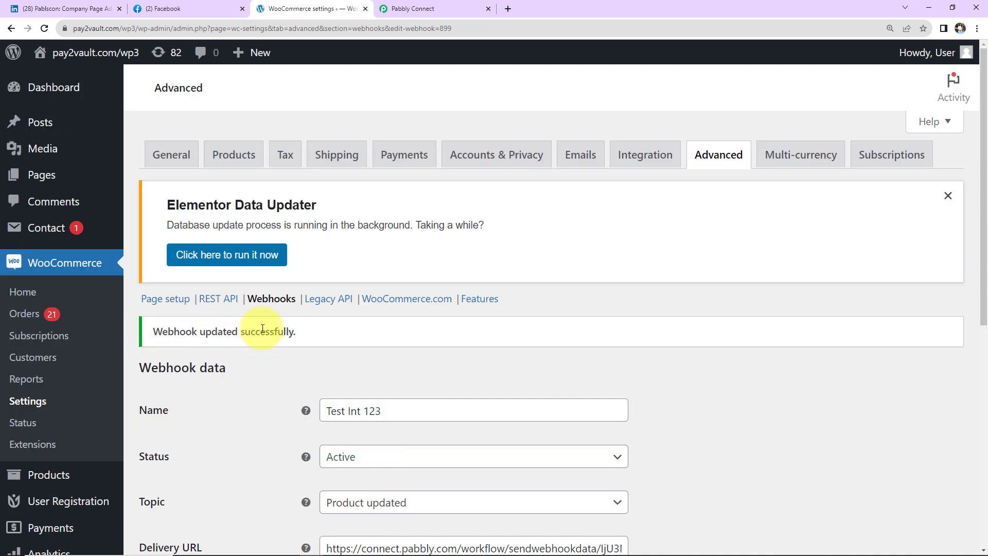
Switch back to Pabbly Connect and start re-capturing the webhook response for the WooCommerce trigger
left_click(421, 7)
scroll(432, 331, "down", 4)
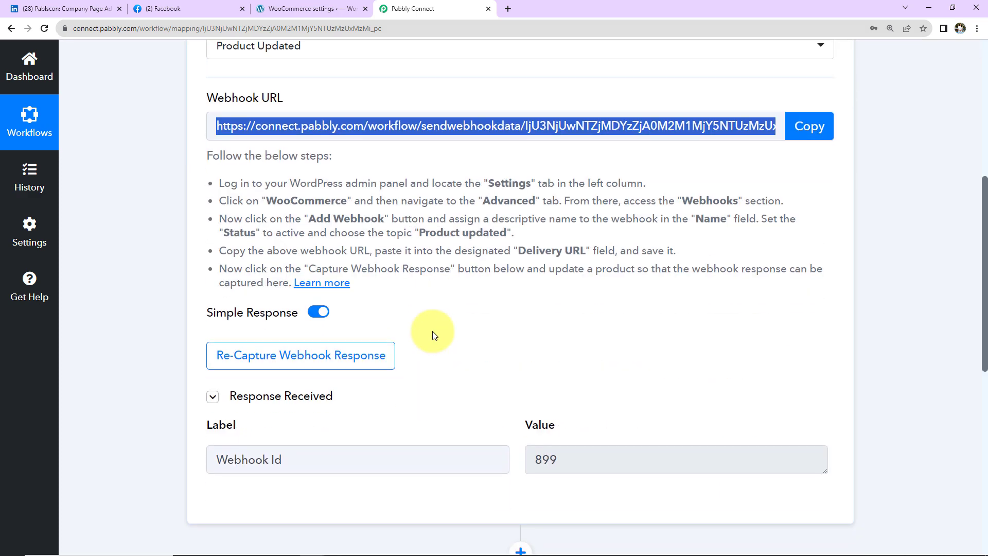
left_click(280, 360)
left_click(447, 382)
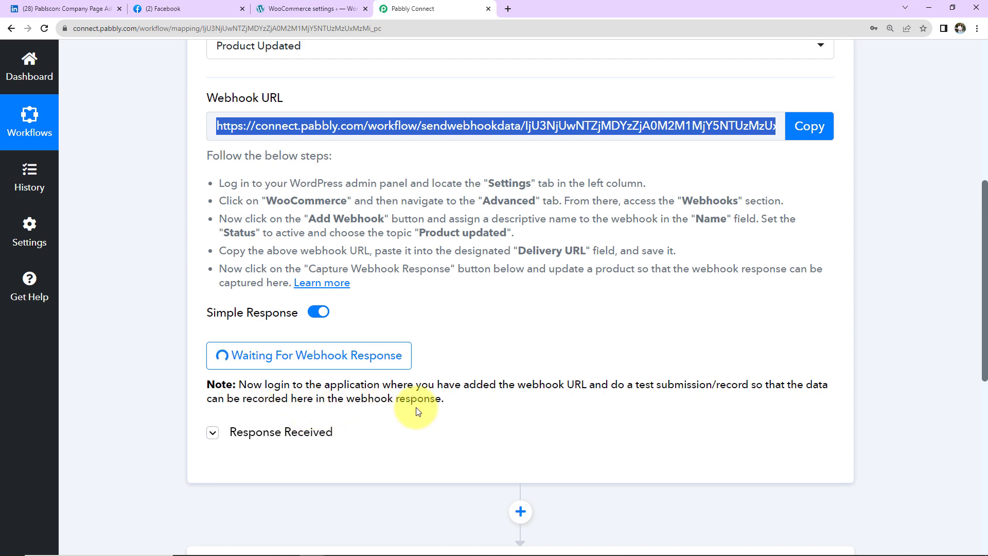
Return to WordPress and open the product "PHP Course for Beginners (8 Weeks)" from the product list for editing
left_click(276, 10)
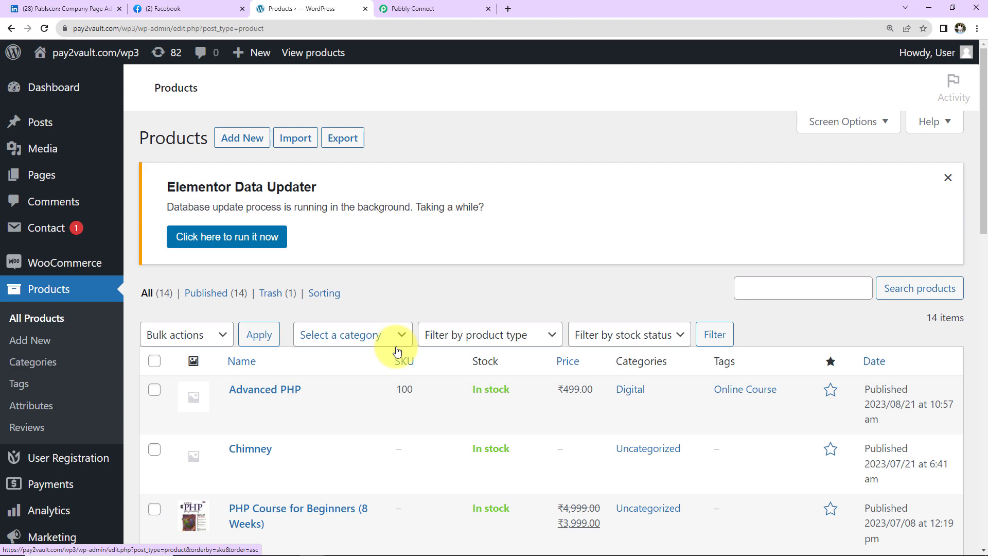
scroll(397, 348, "down", 3)
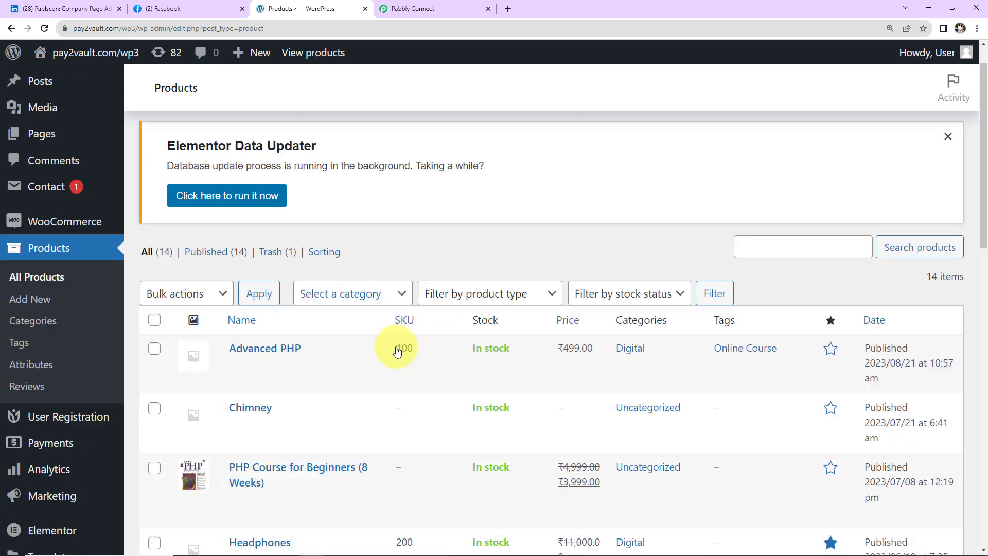
scroll(397, 351, "down", 2)
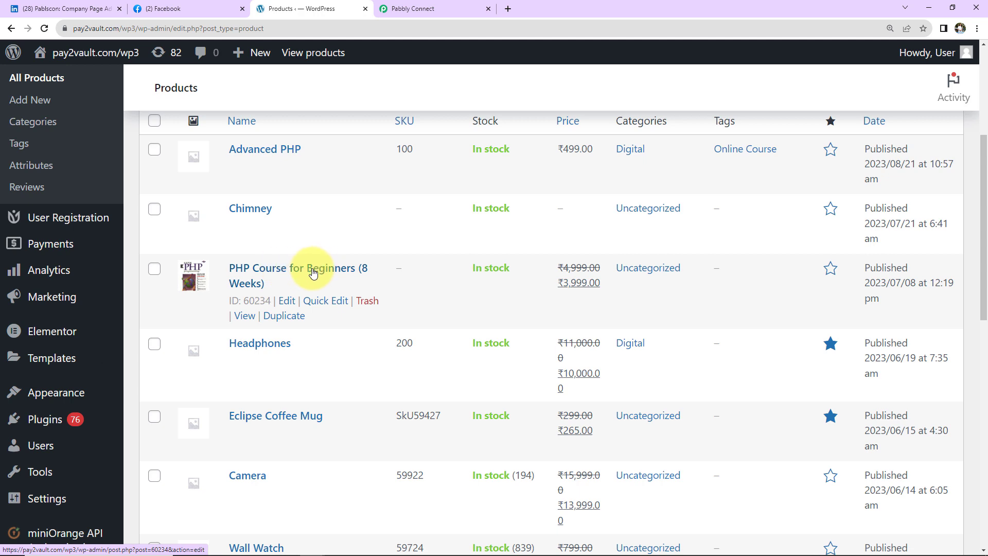
left_click(313, 272)
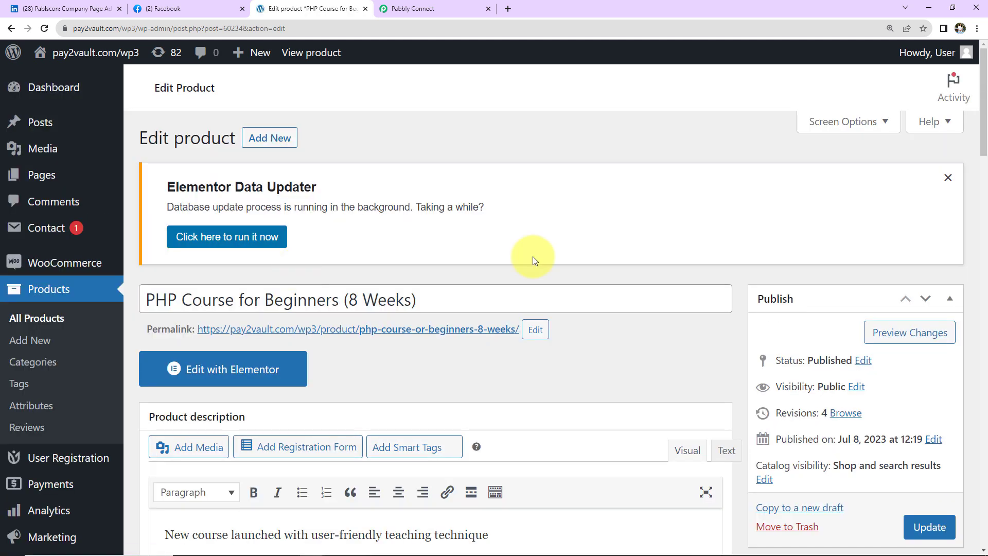
Set the product's regular price to 7999 and its sale price to 4999
scroll(532, 257, "down", 4)
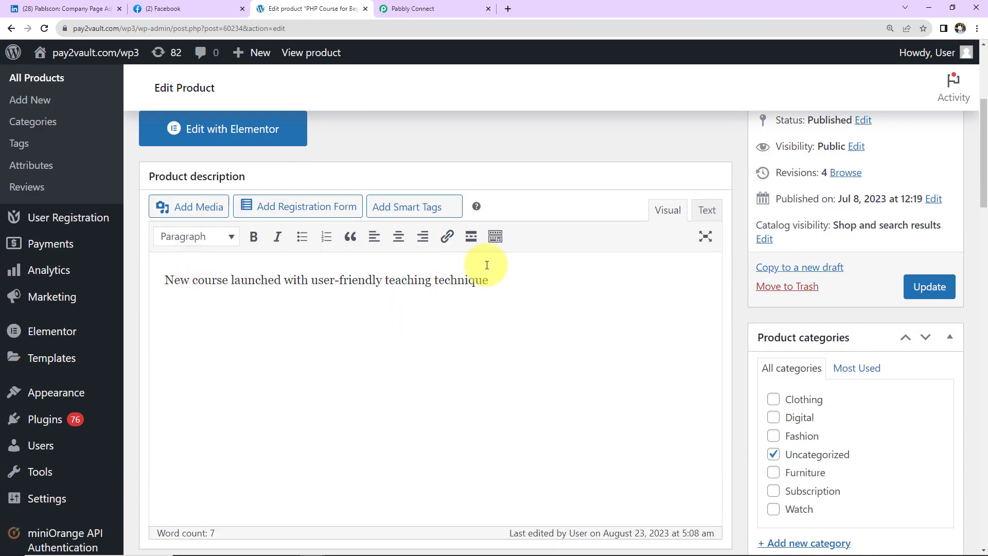
scroll(486, 265, "down", 5)
scroll(486, 265, "down", 2)
scroll(486, 264, "down", 4)
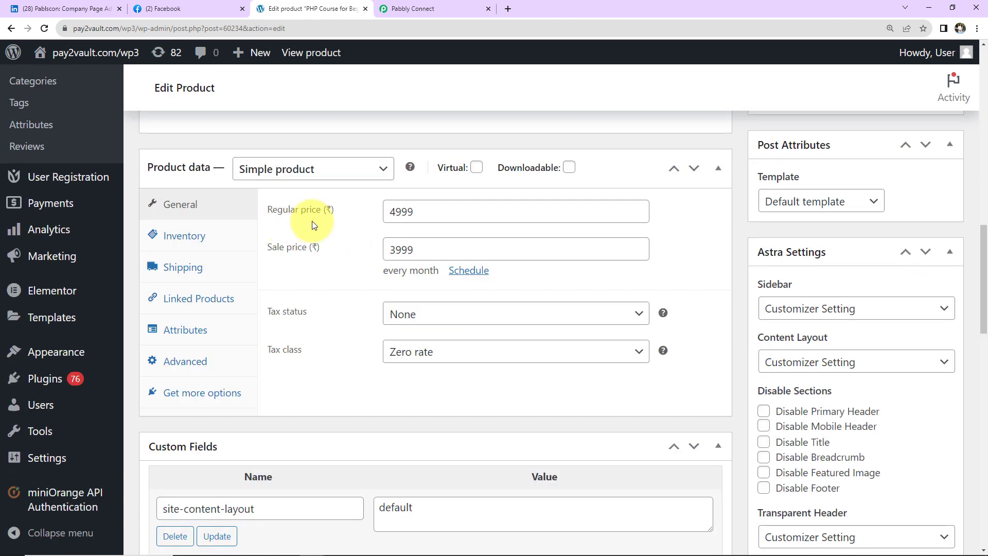
left_click(394, 212)
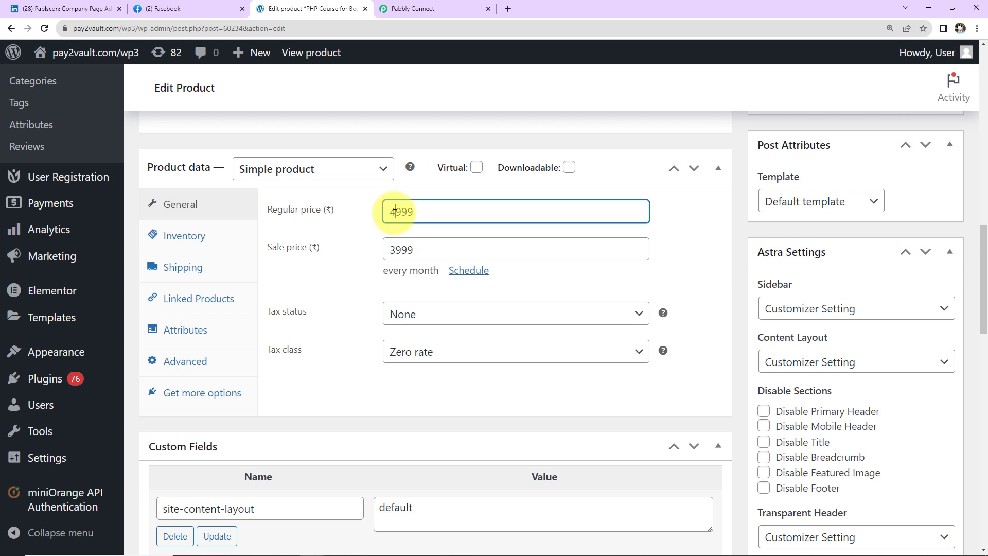
key("BackSpace")
type("7")
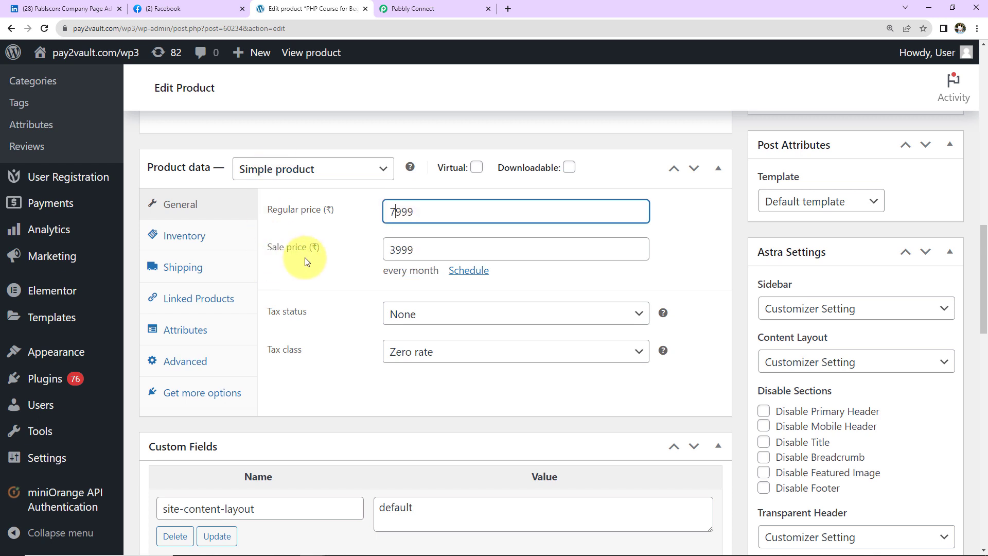
left_click(394, 249)
key("BackSpace")
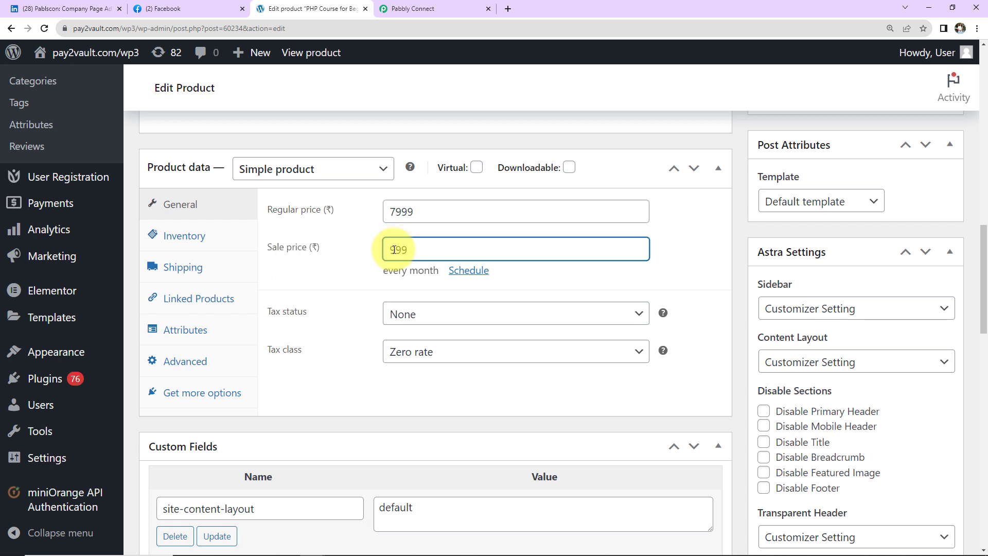
type("4")
Enter 100 as the product's SKU in the inventory data
left_click(206, 238)
left_click(404, 212)
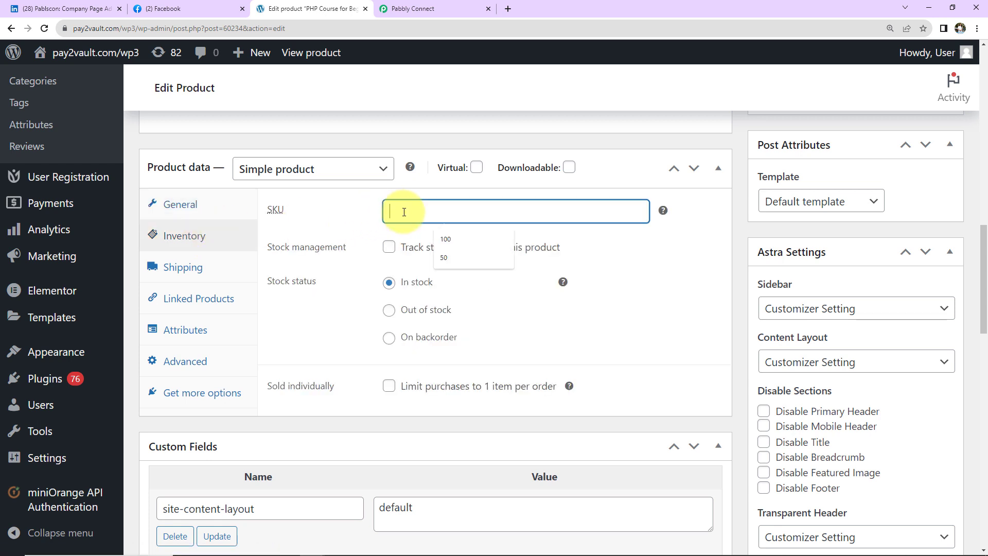
type("100")
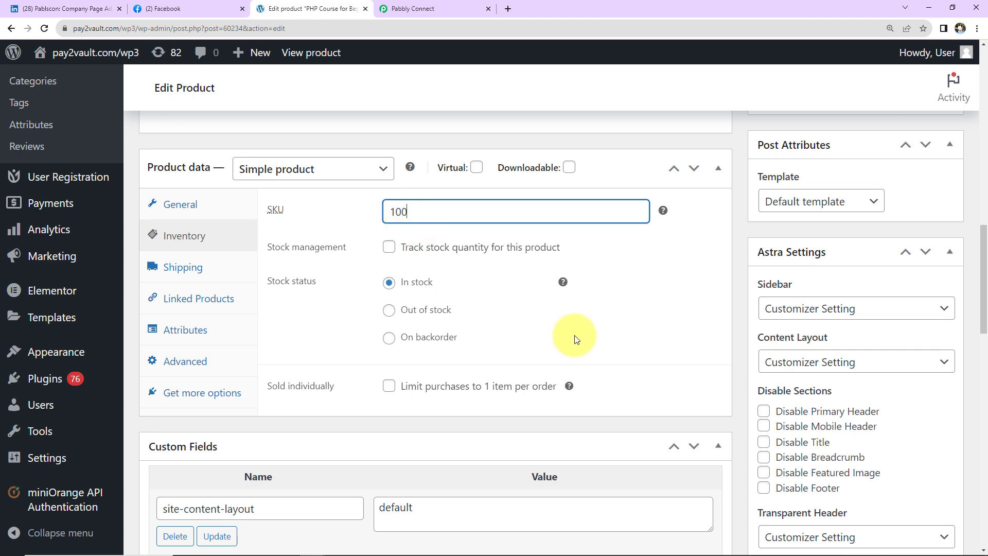
Change the product's category from Uncategorized to Digital
scroll(618, 349, "down", 5)
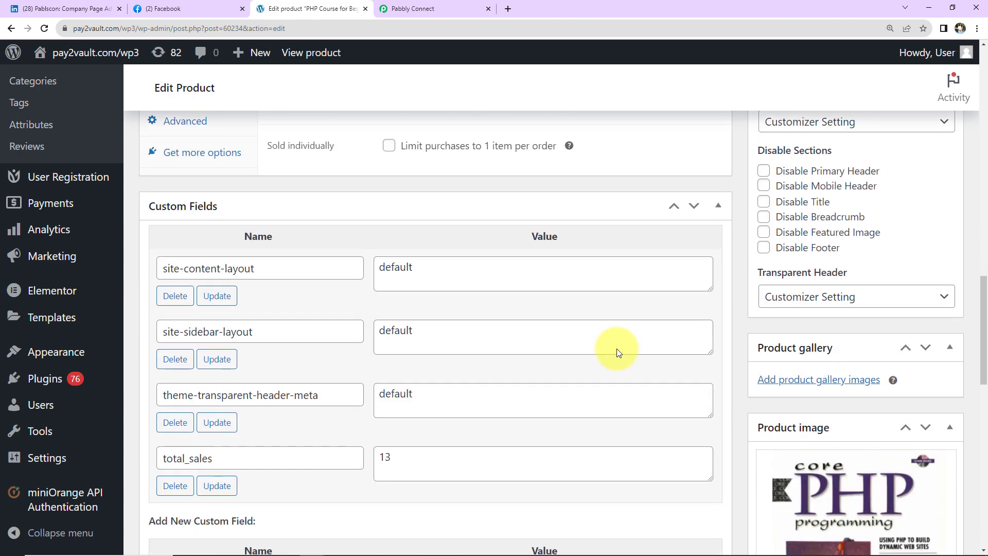
scroll(617, 352, "up", 15)
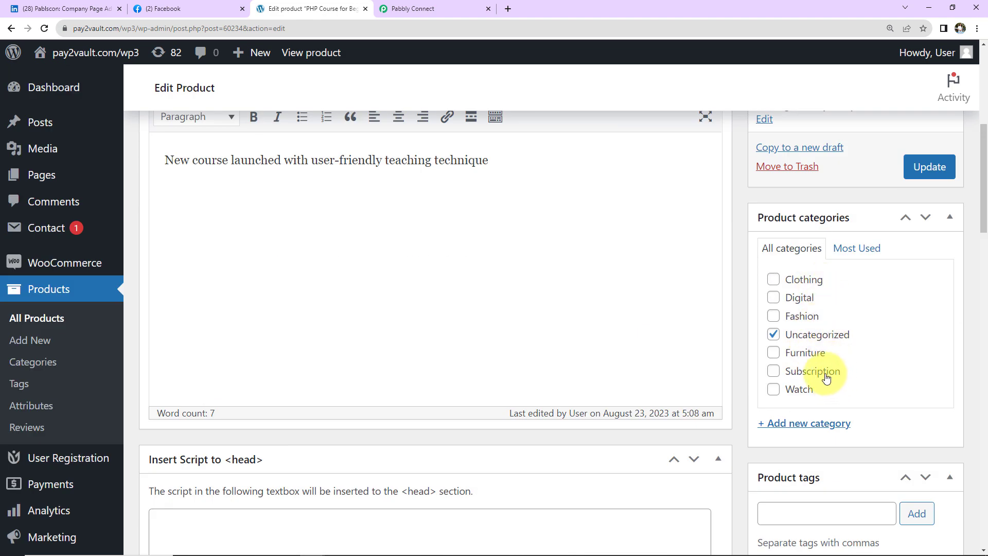
left_click(773, 297)
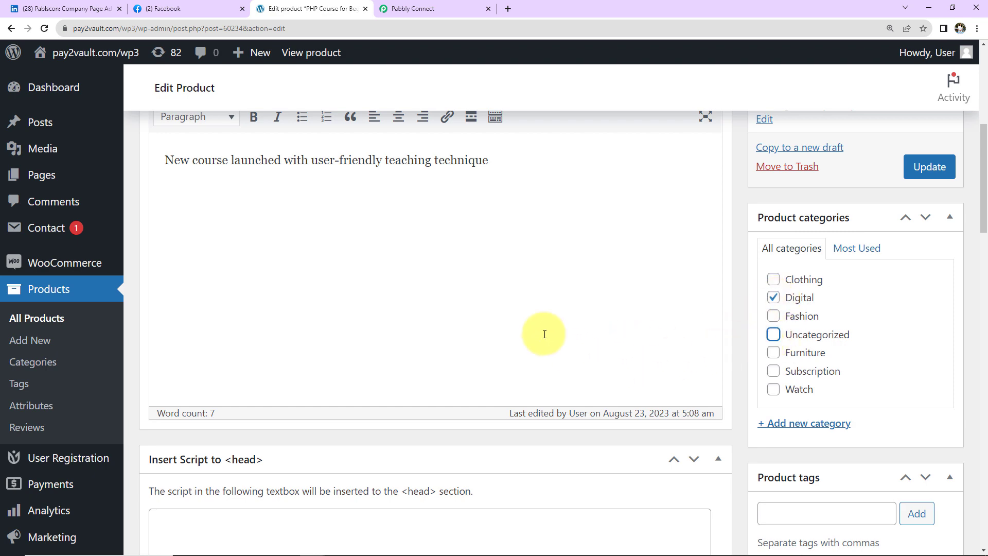
Write "Online Course" as the product short description and update the product
scroll(501, 362, "down", 5)
scroll(494, 368, "down", 15)
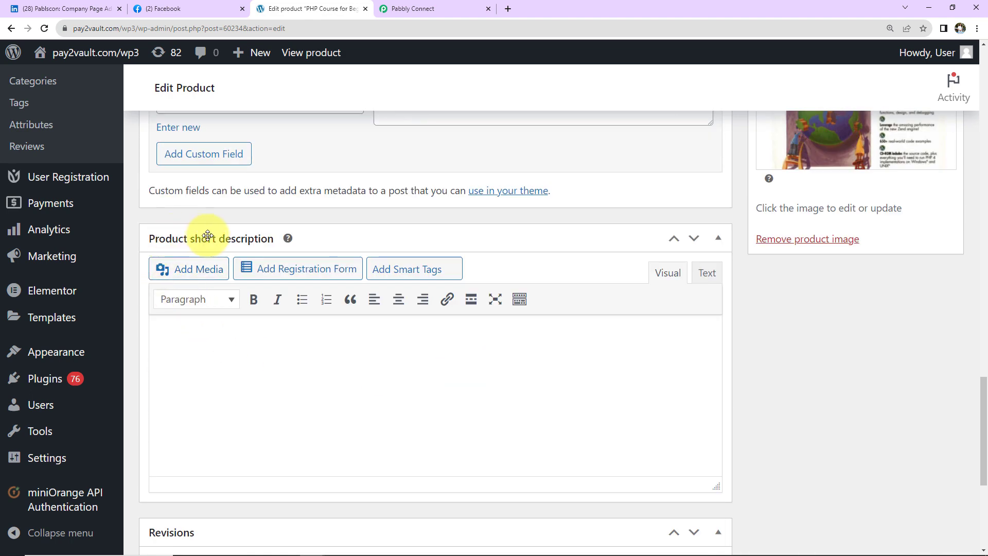
left_click(228, 346)
type("Onl")
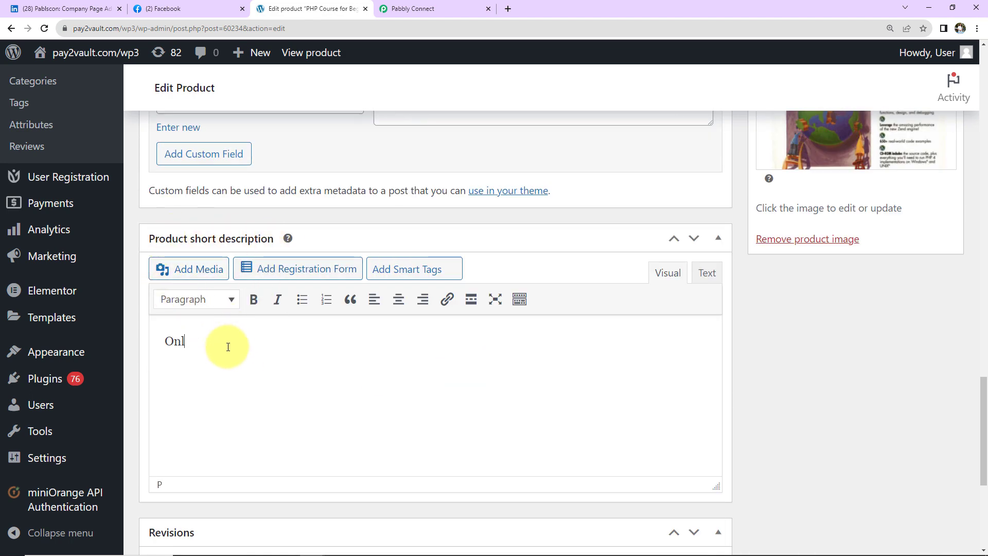
type("ine Course")
scroll(388, 381, "up", 20)
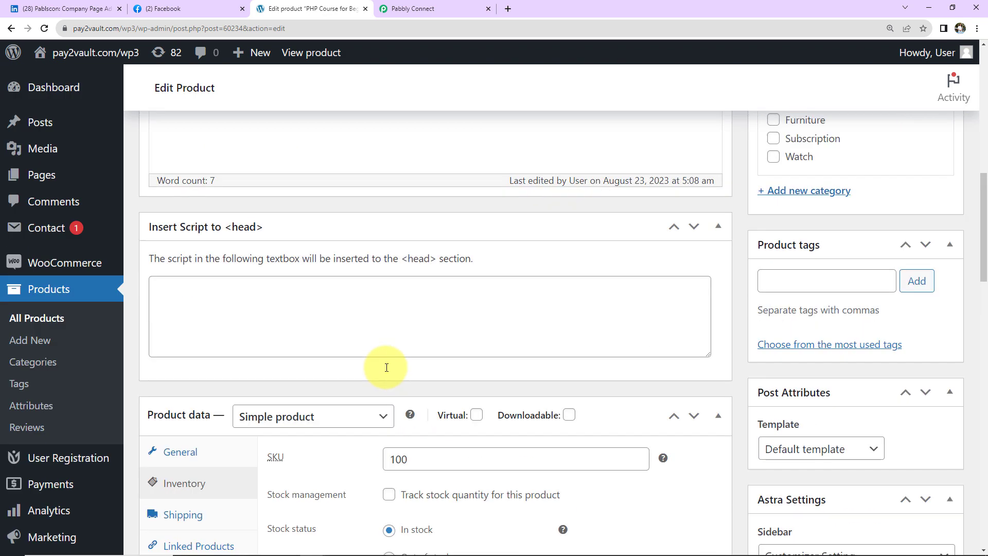
left_click(926, 407)
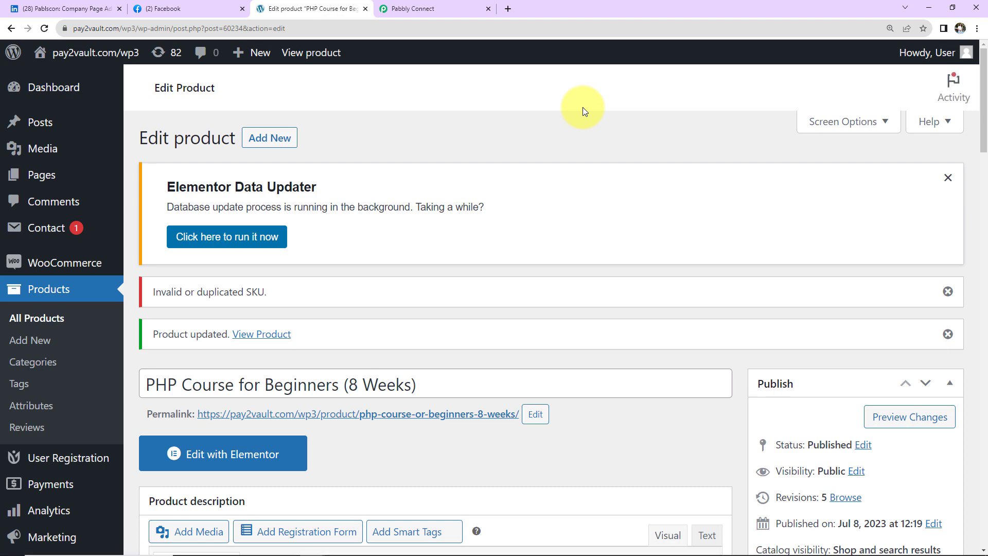
Switch to Pabbly Connect and examine the captured webhook response for the product's short description, prices, permalink, name and category
left_click(440, 10)
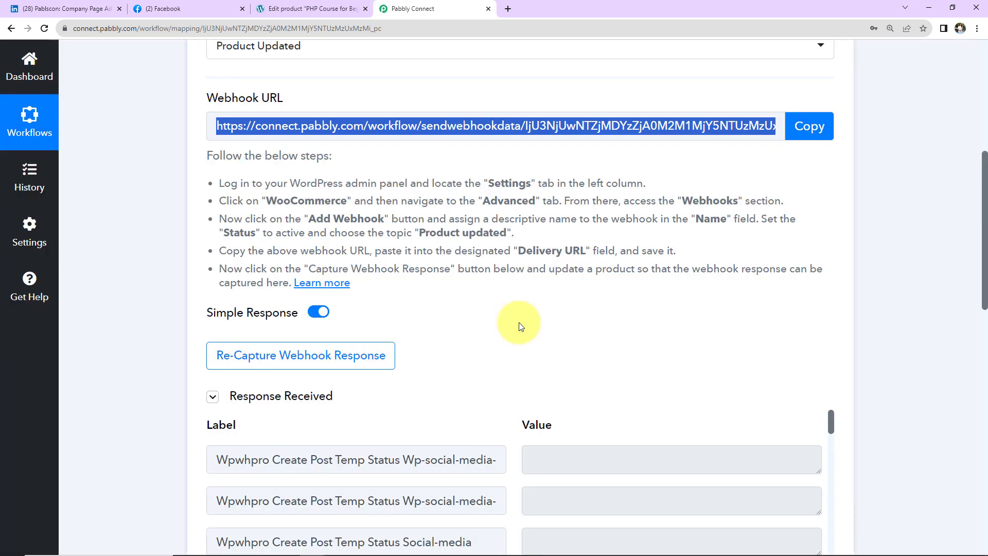
left_click(895, 272)
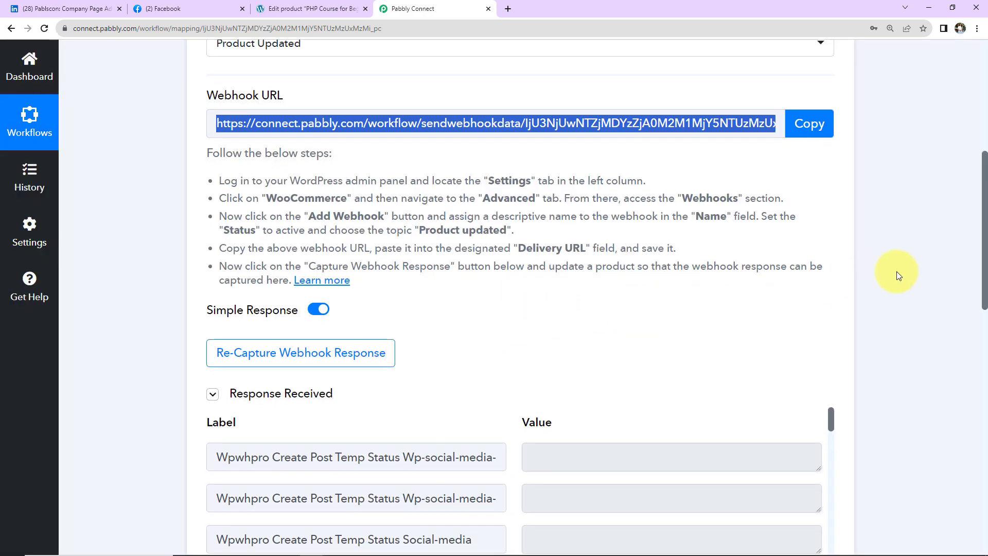
scroll(895, 273, "down", 7)
scroll(698, 241, "down", 5)
scroll(697, 242, "down", 2)
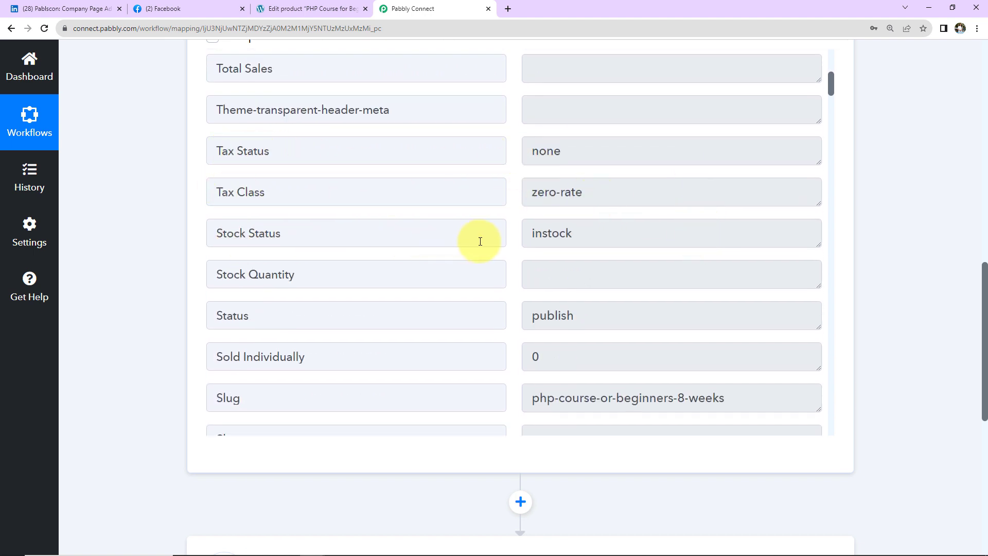
scroll(672, 248, "down", 5)
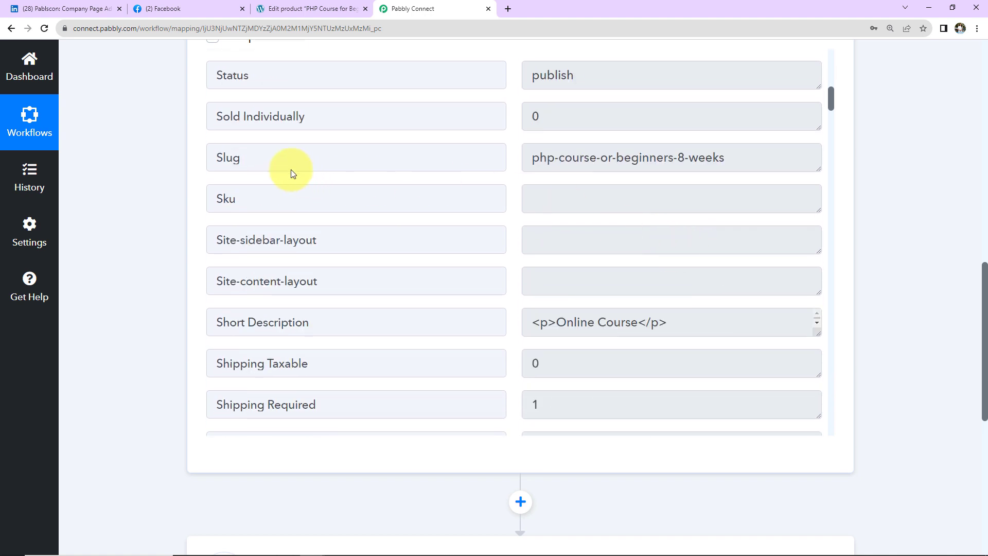
scroll(697, 242, "down", 3)
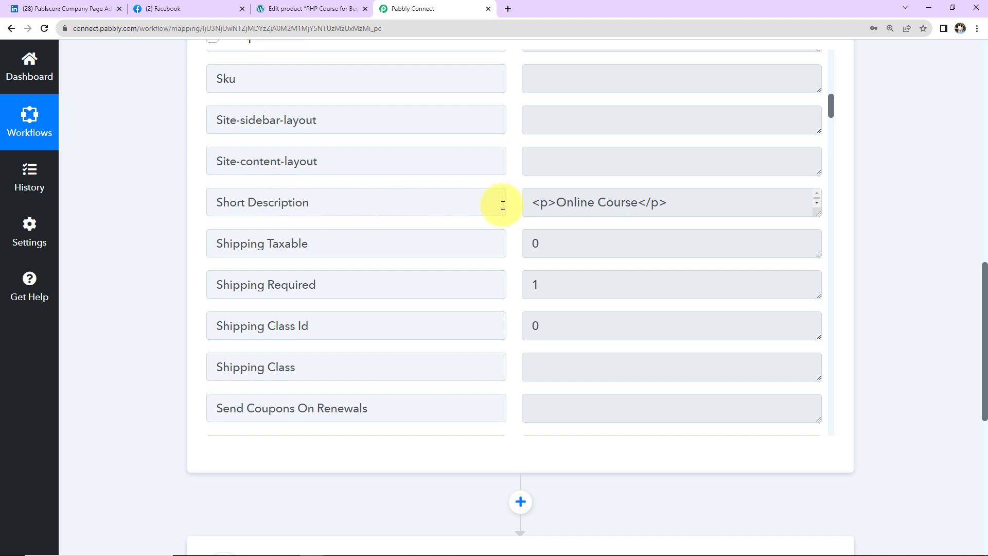
scroll(635, 202, "down", 2)
scroll(634, 257, "down", 9)
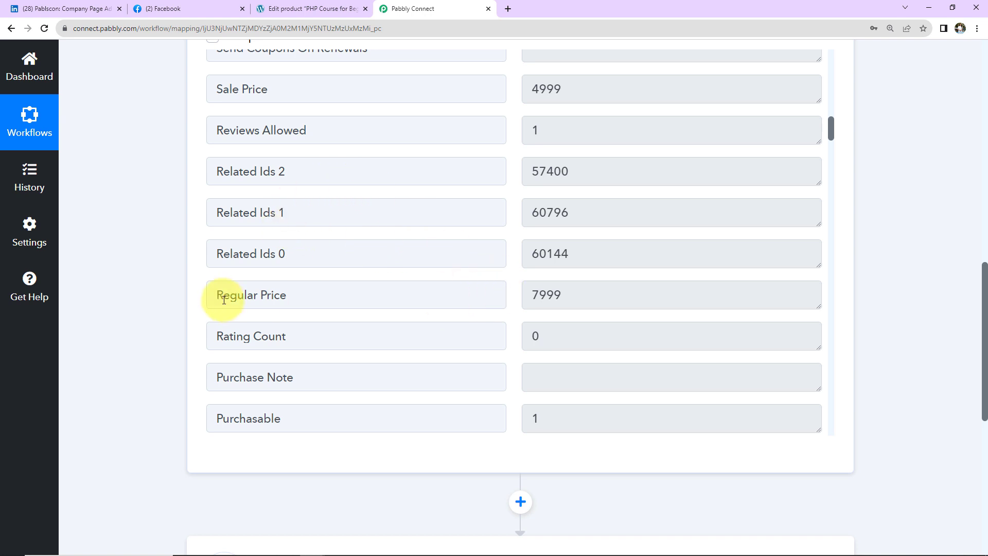
scroll(666, 233, "down", 3)
scroll(666, 238, "down", 2)
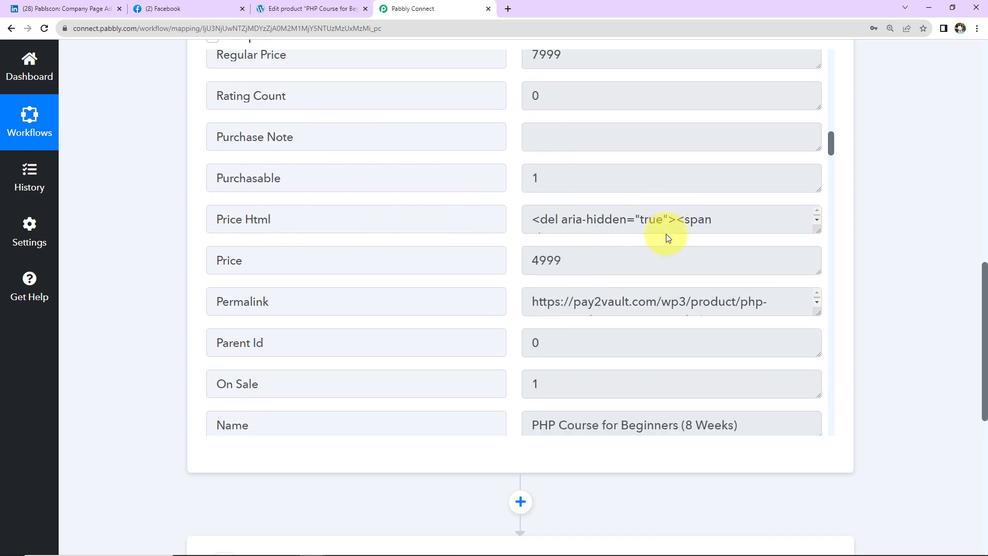
scroll(666, 221, "down", 2)
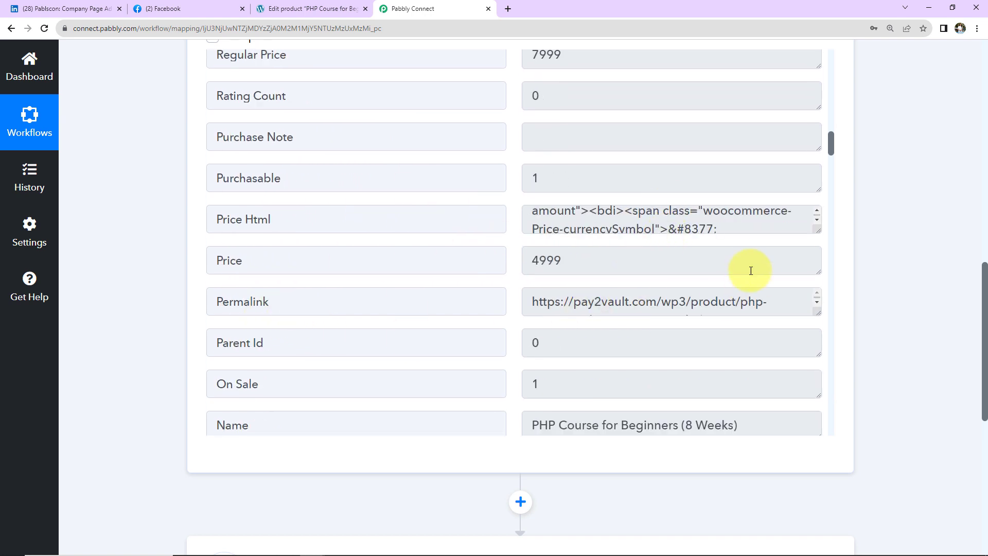
scroll(753, 268, "down", 5)
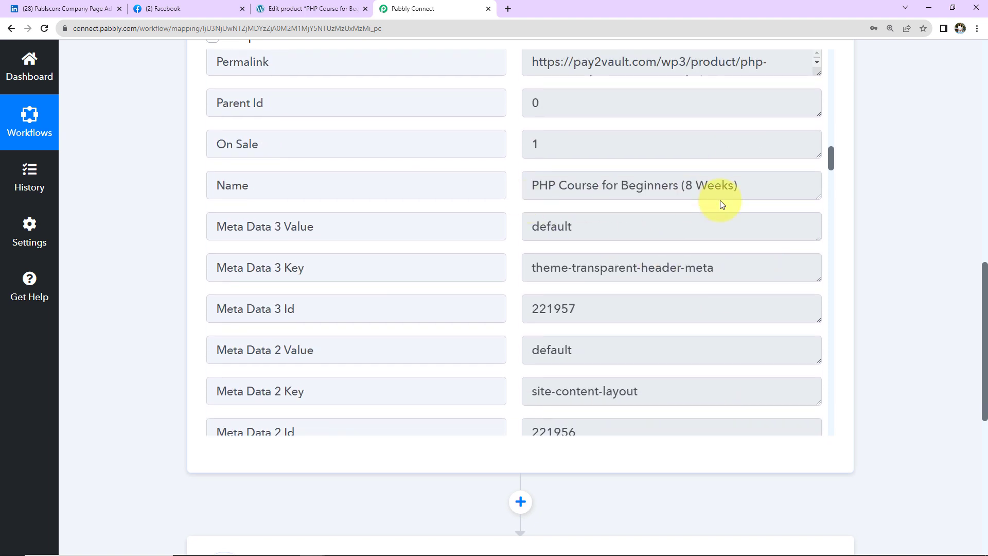
scroll(734, 257, "down", 10)
scroll(734, 258, "down", 2)
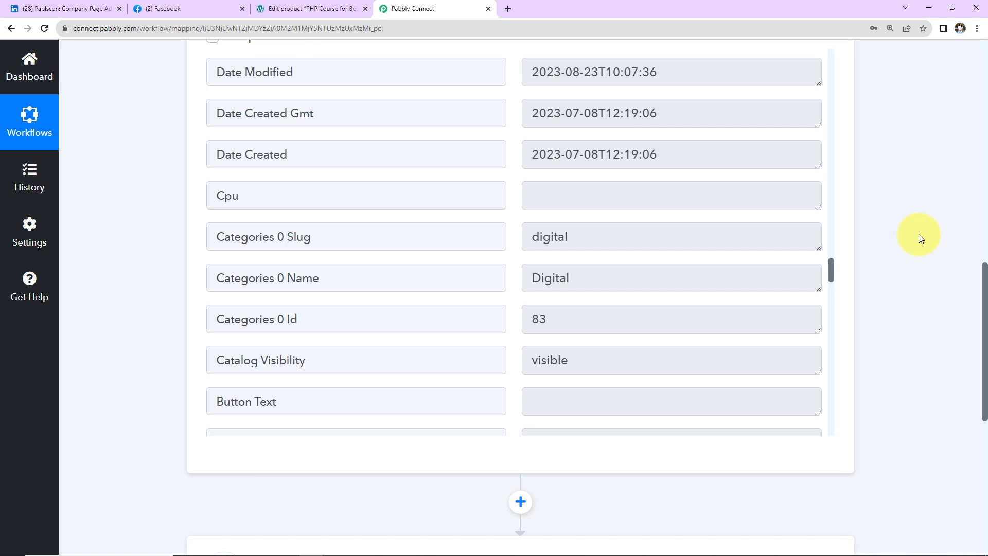
Choose LinkedIn as the app for the workflow's action step, with Create Company Text Post as the action event
scroll(918, 234, "down", 7)
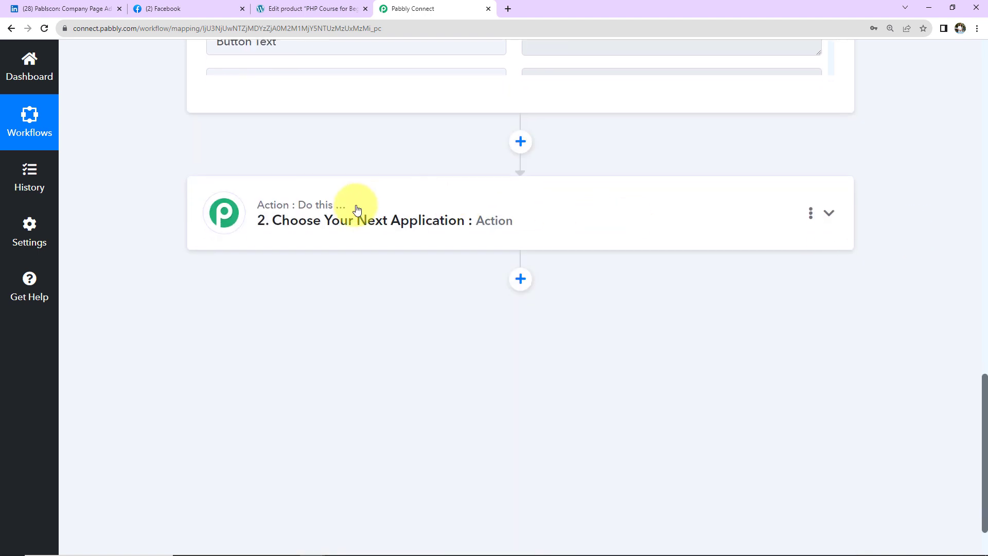
left_click(355, 208)
left_click(369, 298)
type("linked")
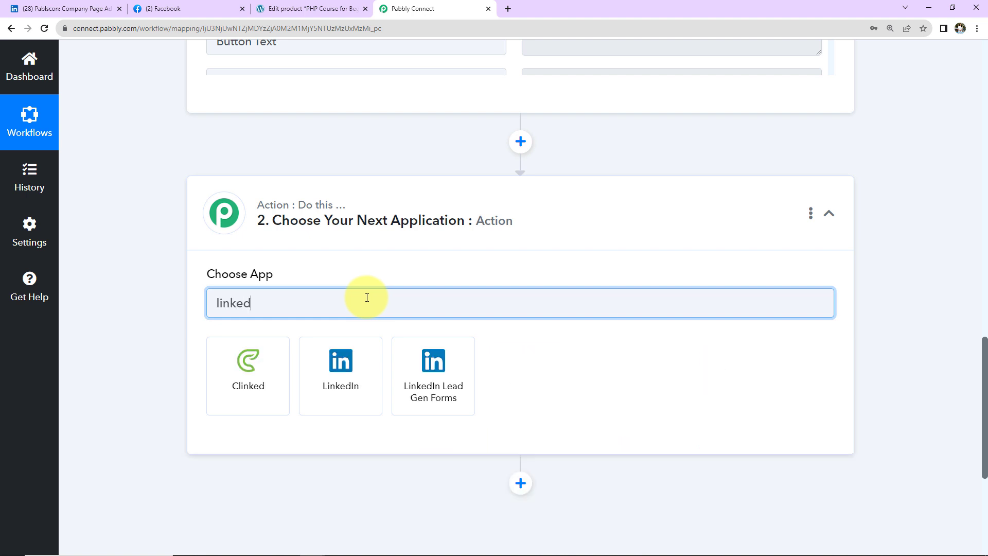
left_click(332, 410)
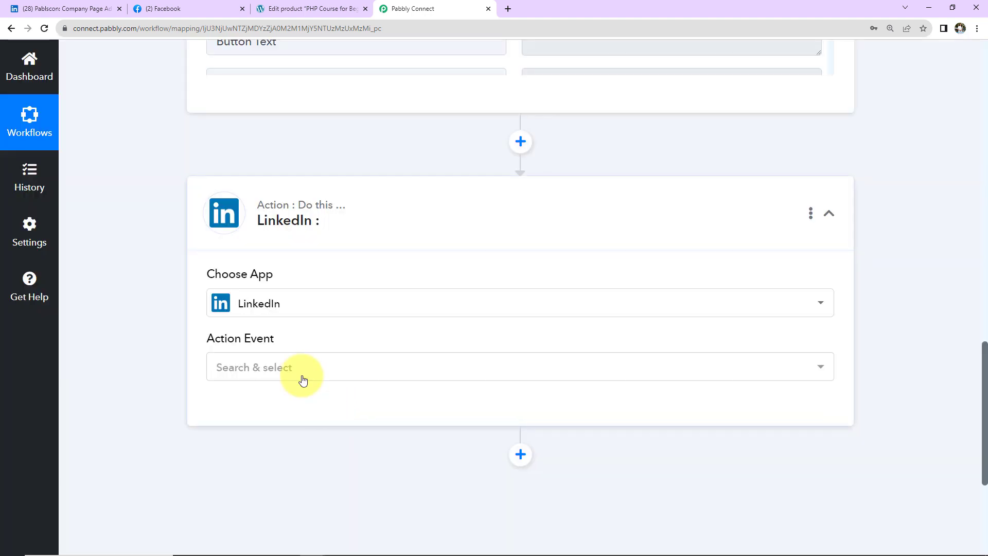
left_click(298, 374)
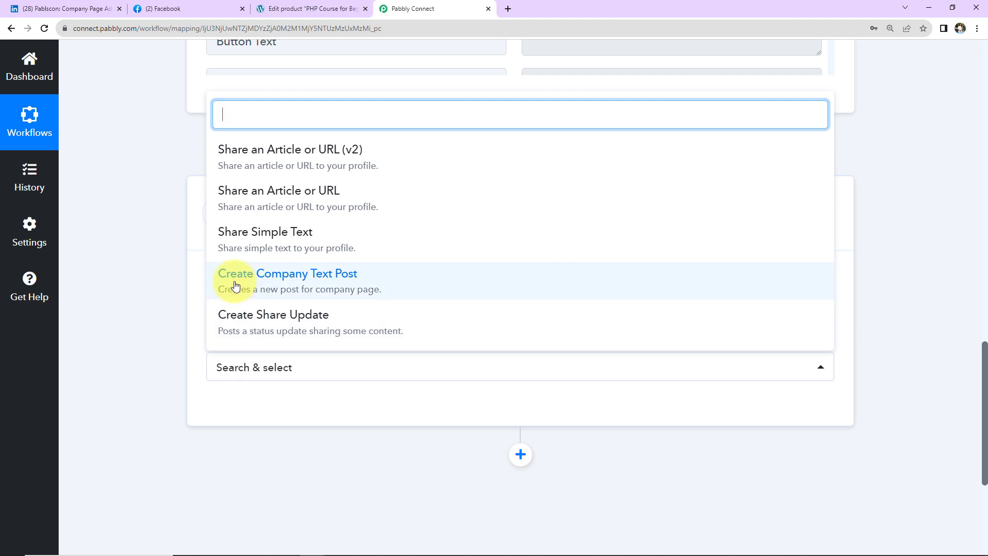
left_click(369, 279)
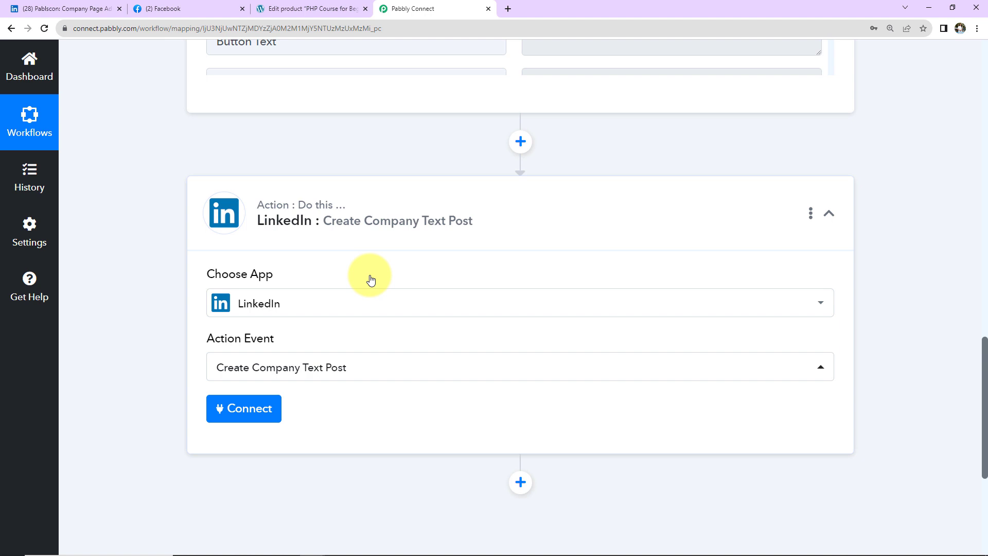
Add a new LinkedIn connection for the action and authorize it by signing in with the prefilled account credentials
left_click(243, 406)
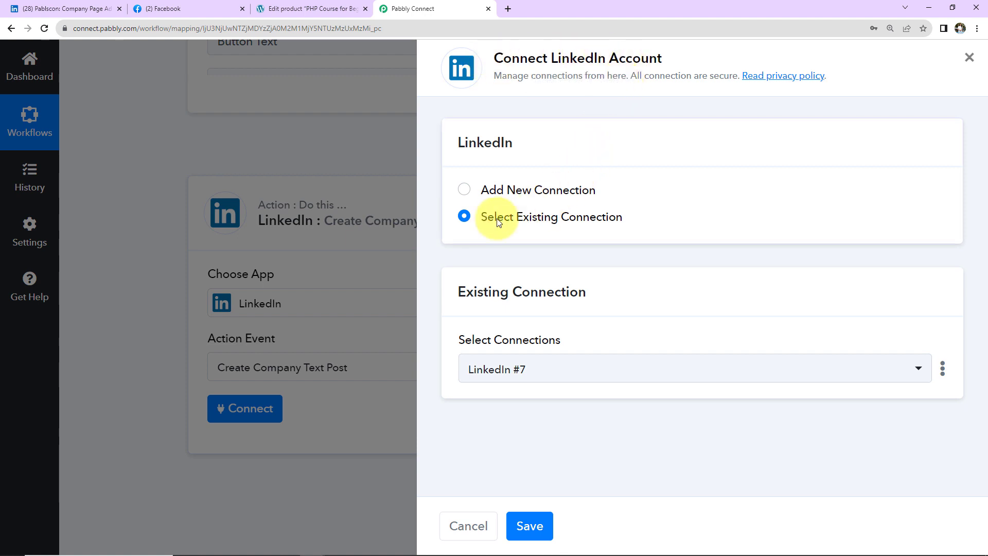
left_click(465, 190)
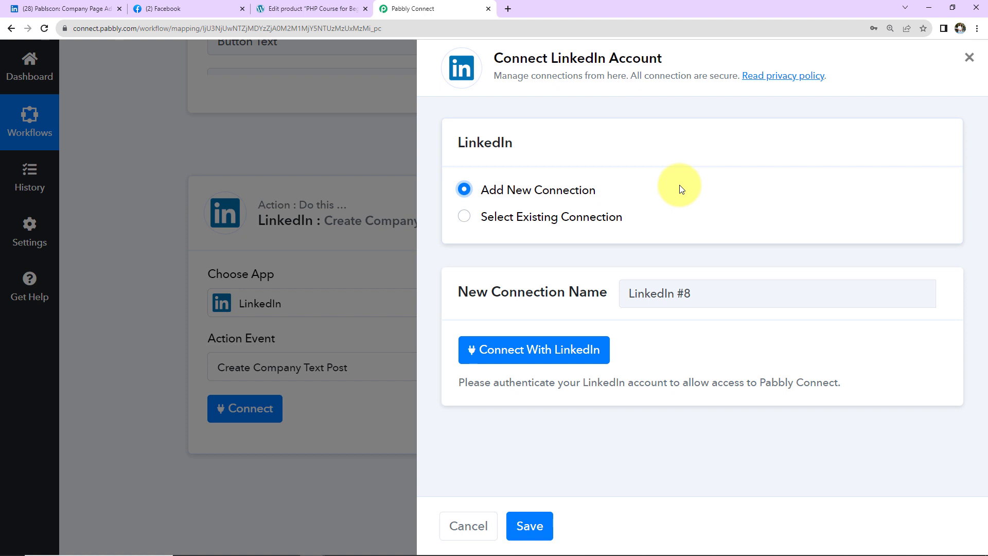
left_click(532, 350)
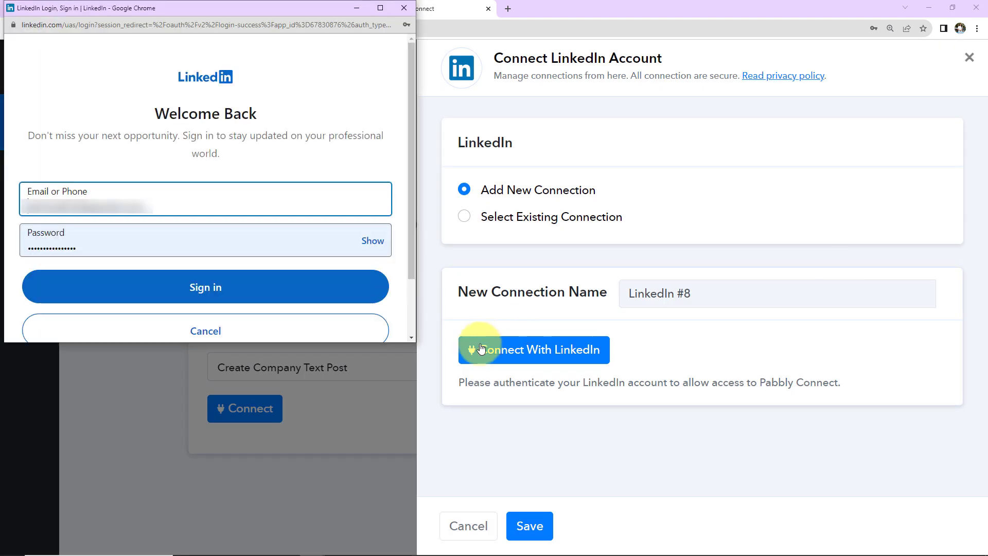
left_click(219, 292)
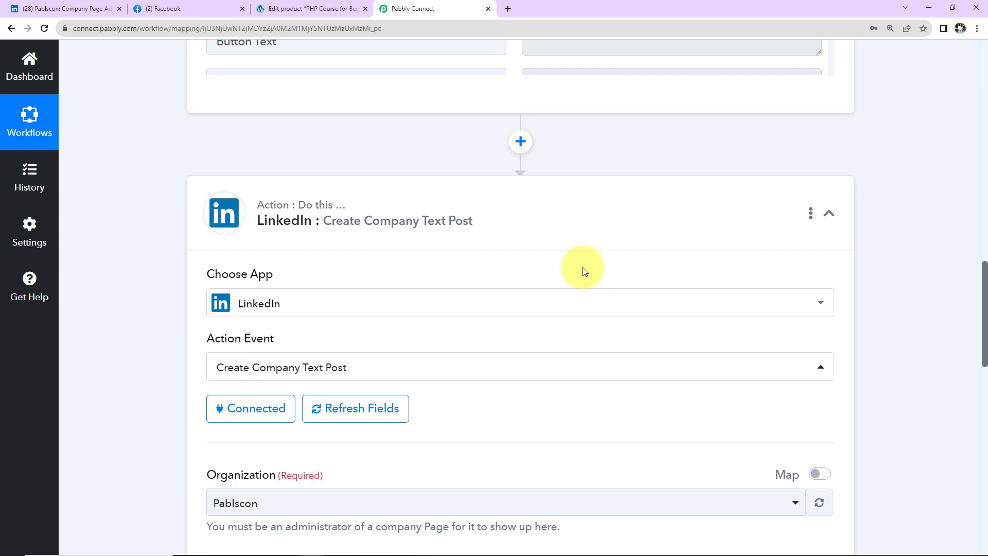
Review the LinkedIn action's organization and content fields, and switch to LinkedIn to check the Pablscon company page
scroll(583, 267, "down", 5)
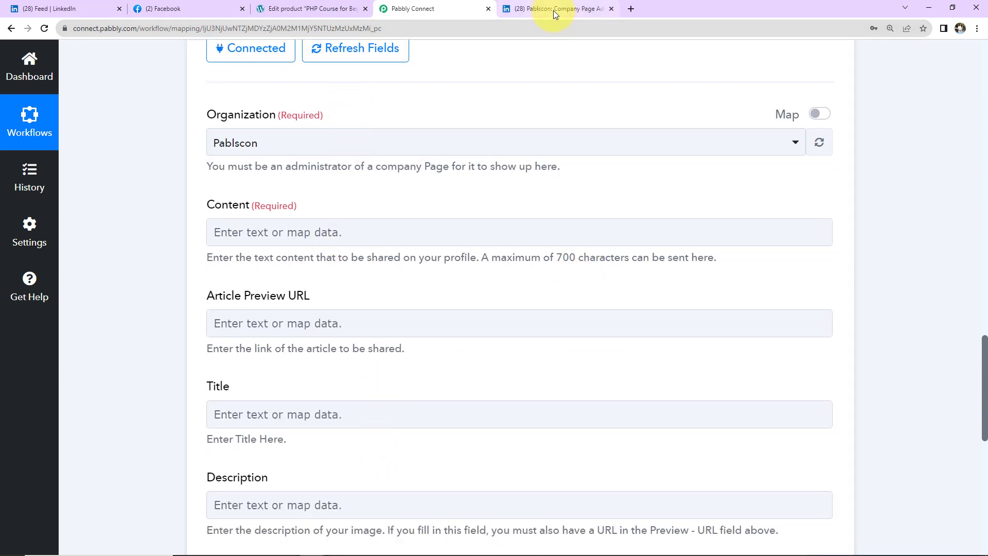
left_click(553, 9)
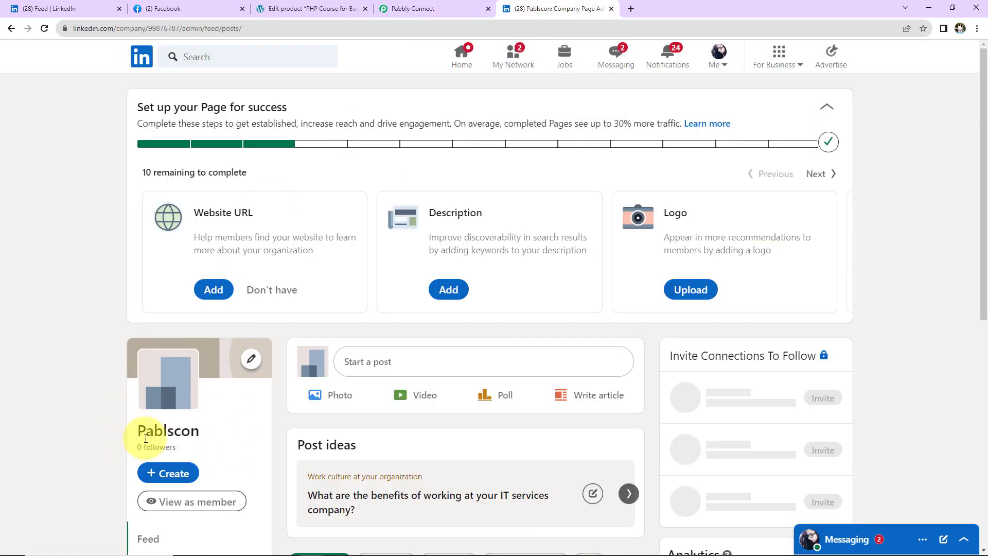
Switch to Pabbly Connect and begin the LinkedIn content with "Product Update Alert!", "Team," and "The product", followed by the mapped WooCommerce product Name
left_click(406, 8)
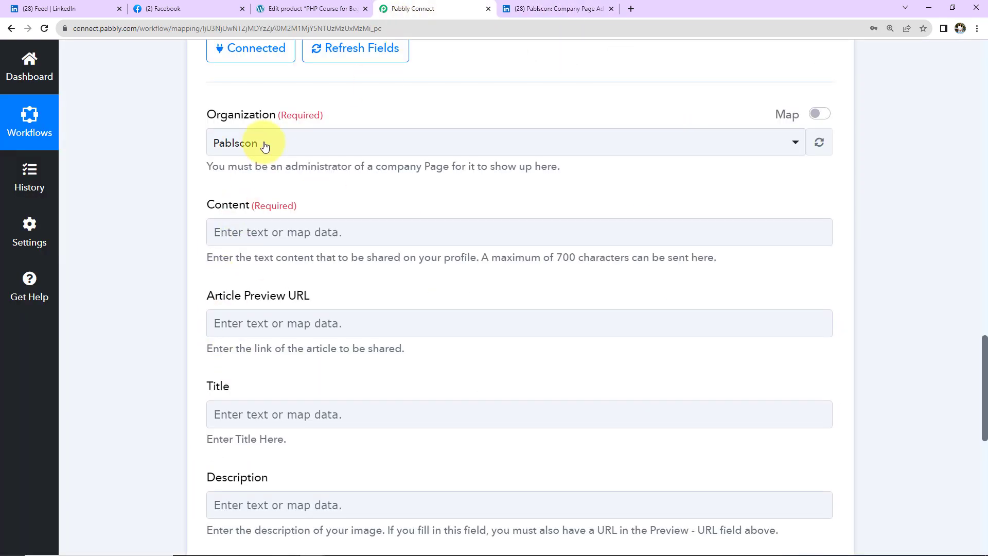
left_click(276, 236)
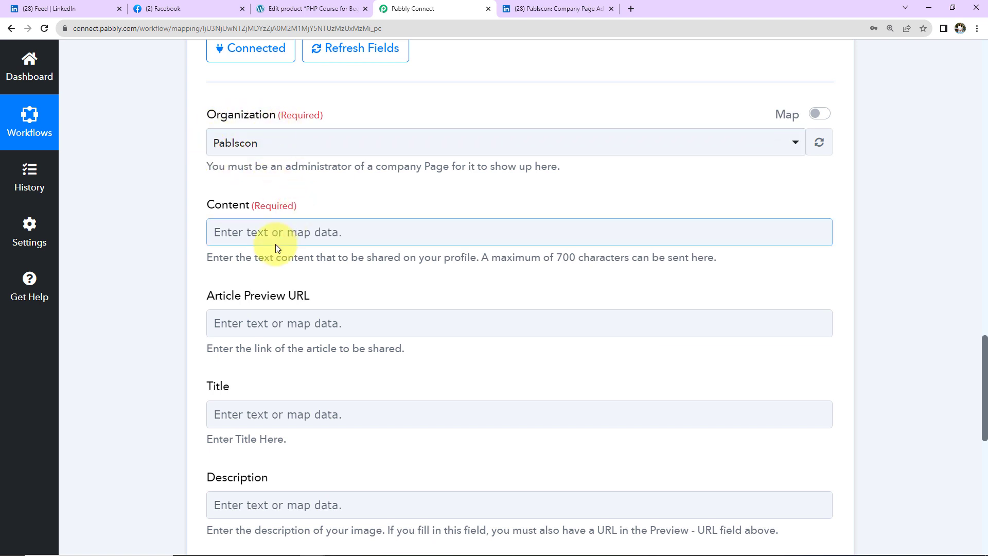
type("Product Update Alert!  Team, The product")
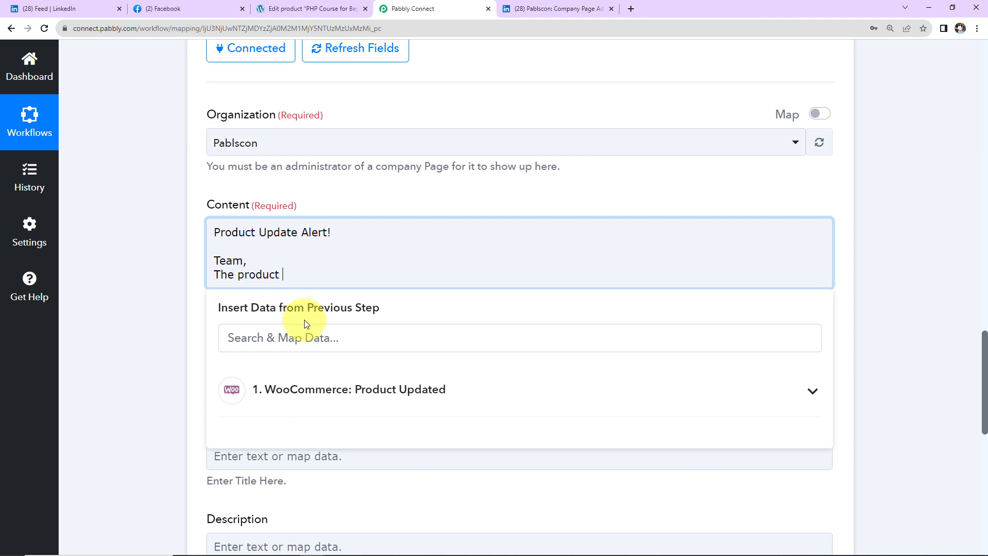
scroll(307, 322, "down", 2)
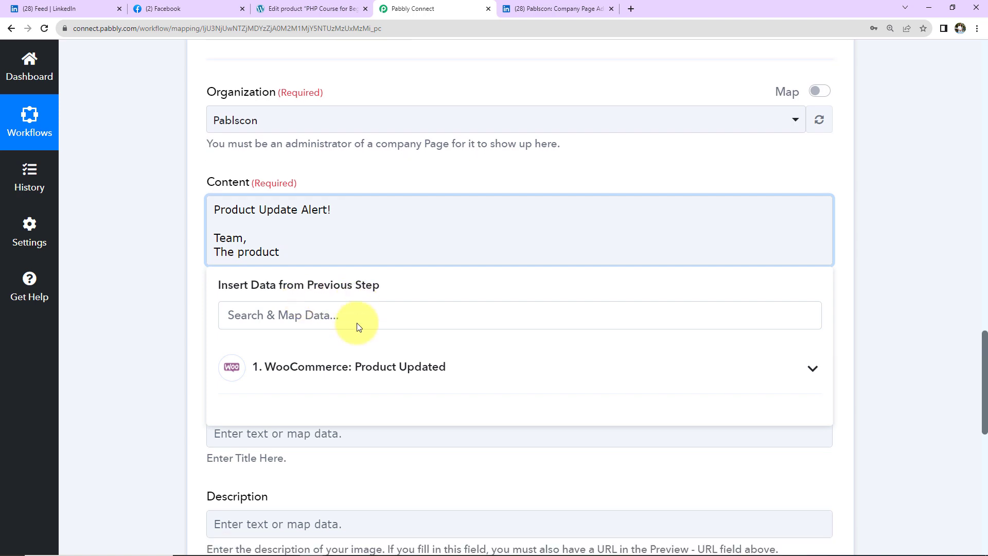
left_click(332, 270)
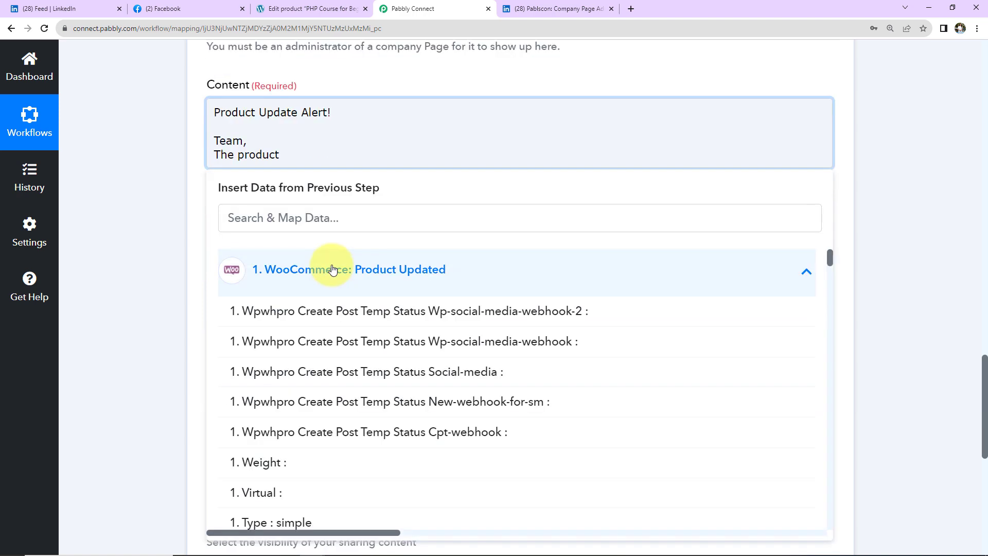
scroll(375, 371, "down", 10)
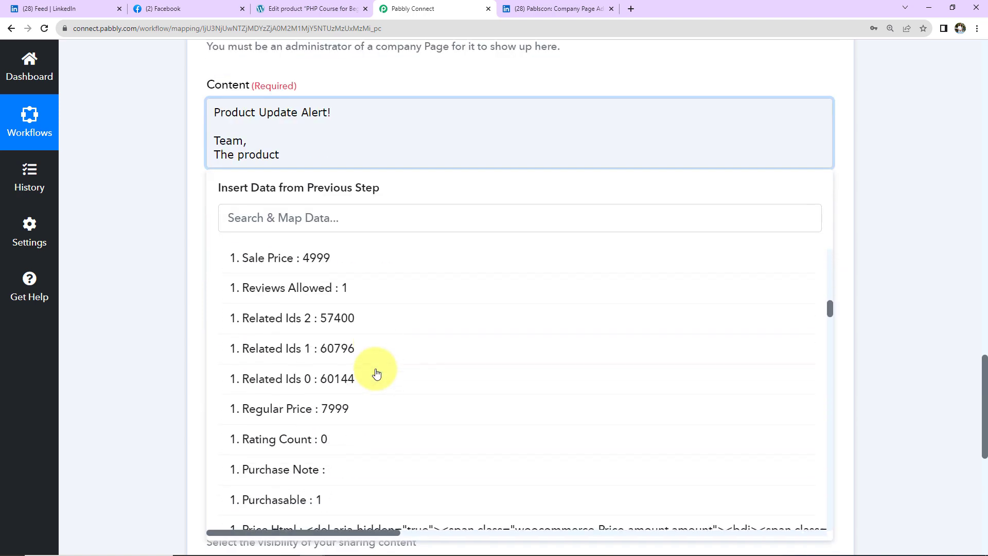
scroll(375, 370, "down", 4)
scroll(375, 370, "up", 5)
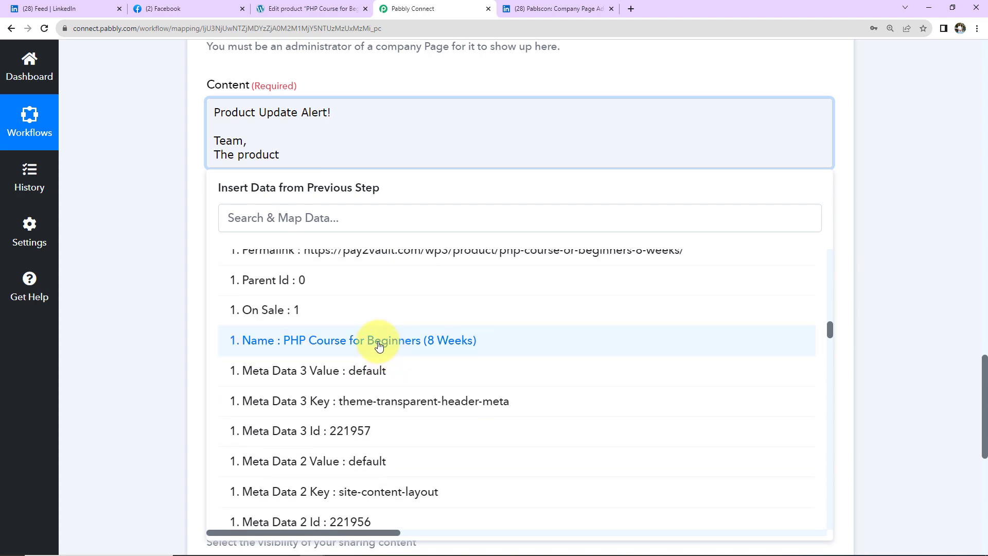
left_click(378, 342)
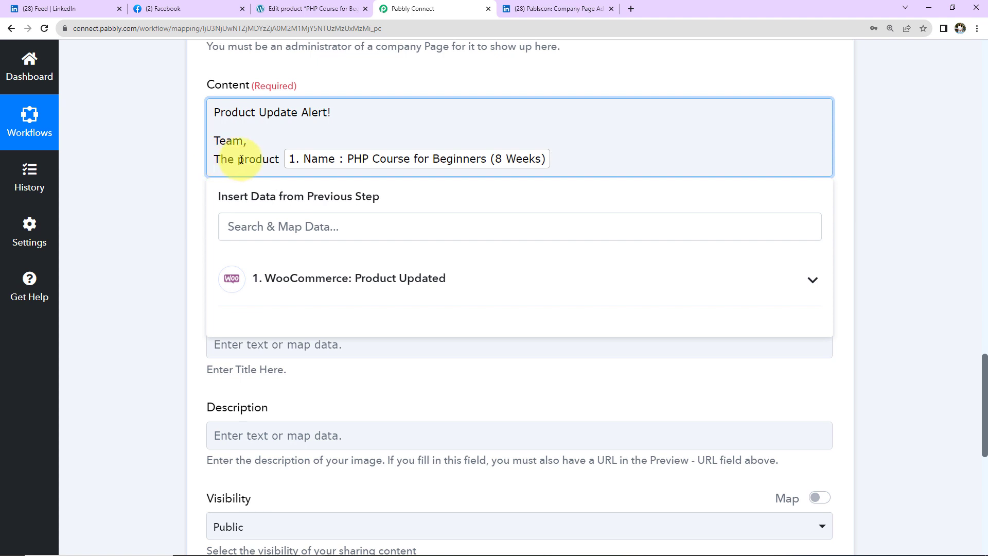
Complete the content after the product name with "has been updated.", plus the lines "Please check the same." and "Regards"
type("has")
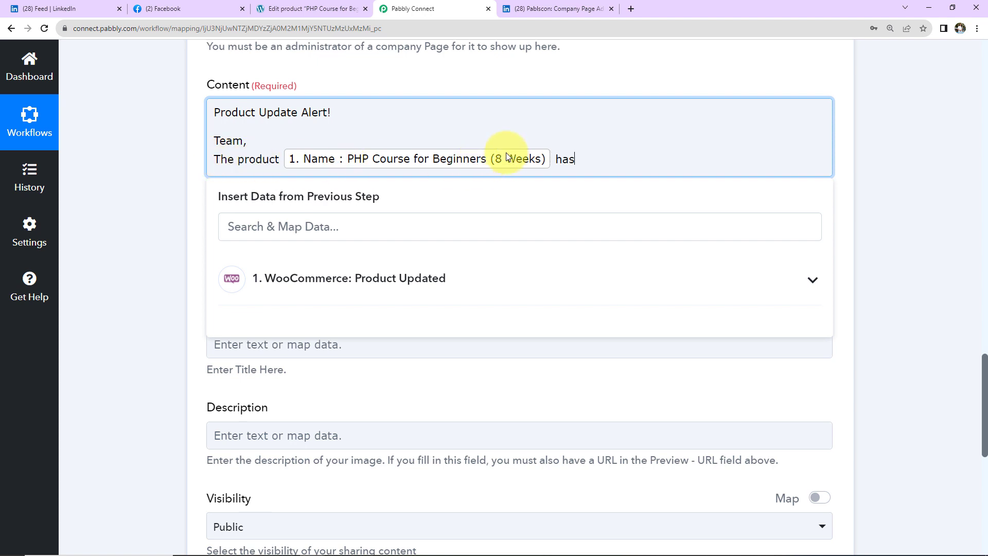
type(" been updated.")
key("Return")
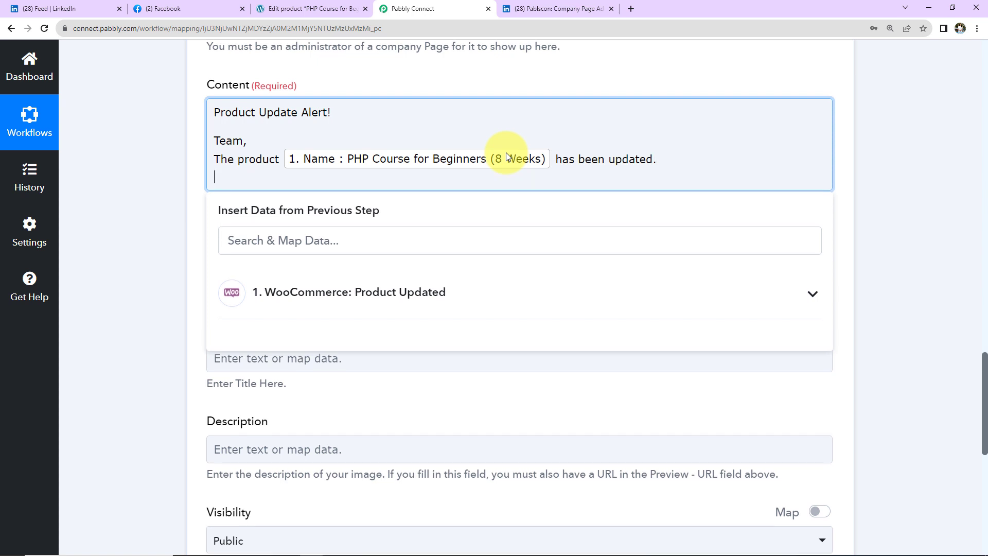
type("Please check the same.")
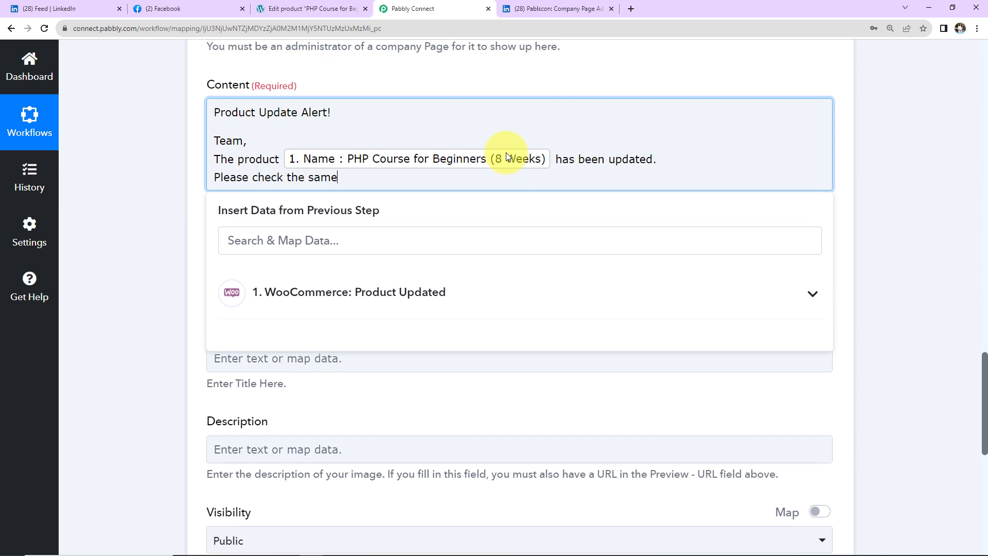
key("Return")
type("Regards")
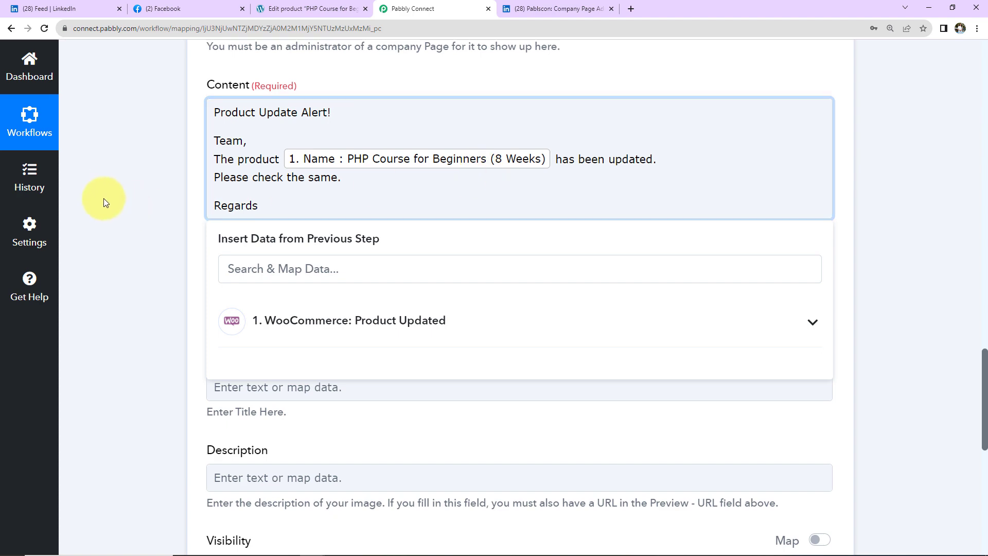
left_click(124, 214)
Map the WooCommerce product's Permalink into the LinkedIn action's Article Preview URL
scroll(124, 214, "down", 5)
scroll(203, 156, "up", 1)
scroll(203, 155, "up", 1)
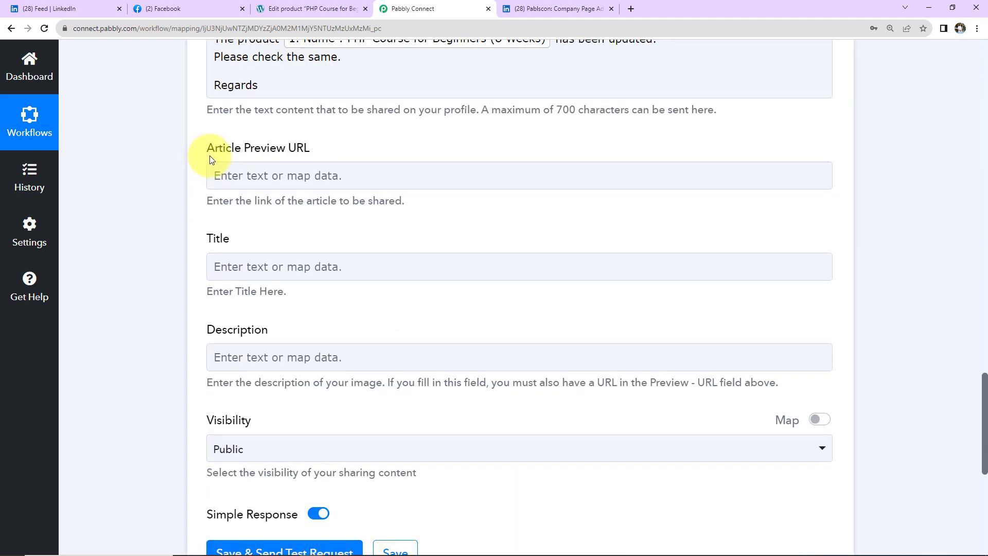
left_click(335, 176)
left_click(327, 302)
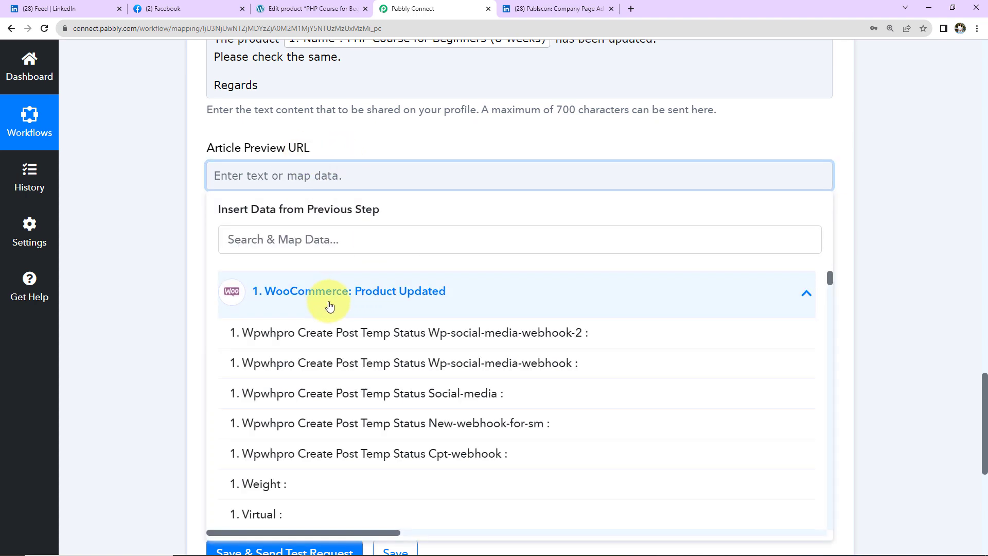
scroll(347, 396, "down", 10)
scroll(362, 402, "down", 9)
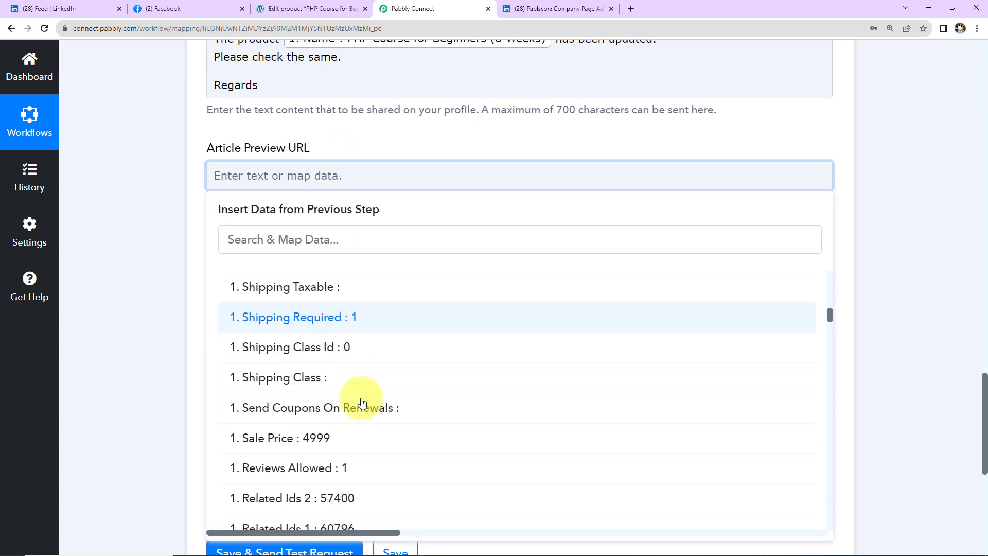
scroll(362, 402, "down", 1)
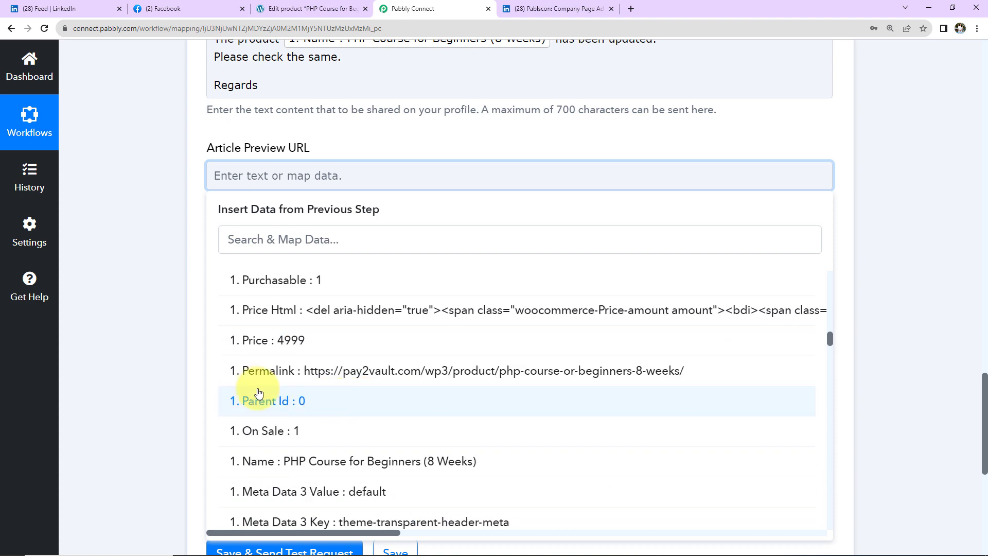
left_click(466, 371)
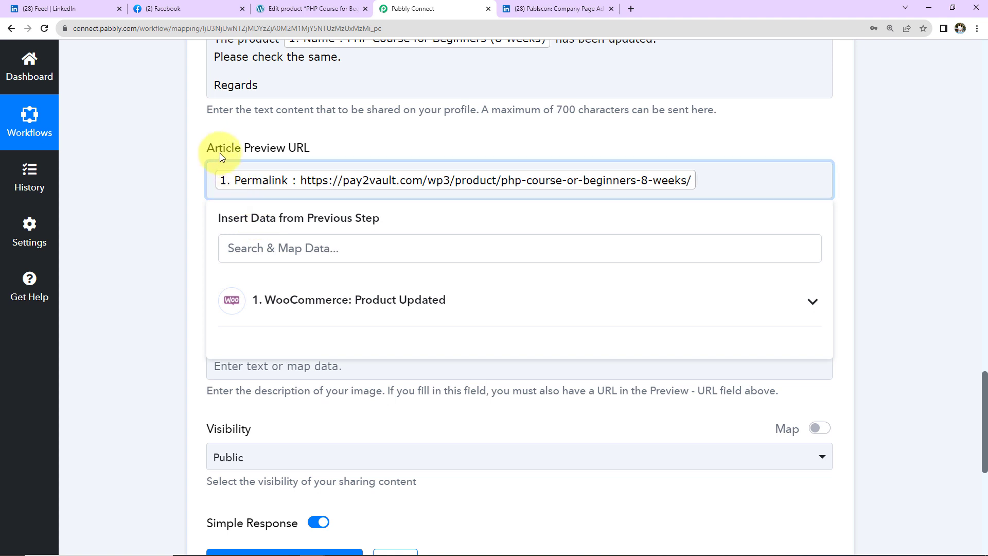
left_click(177, 202)
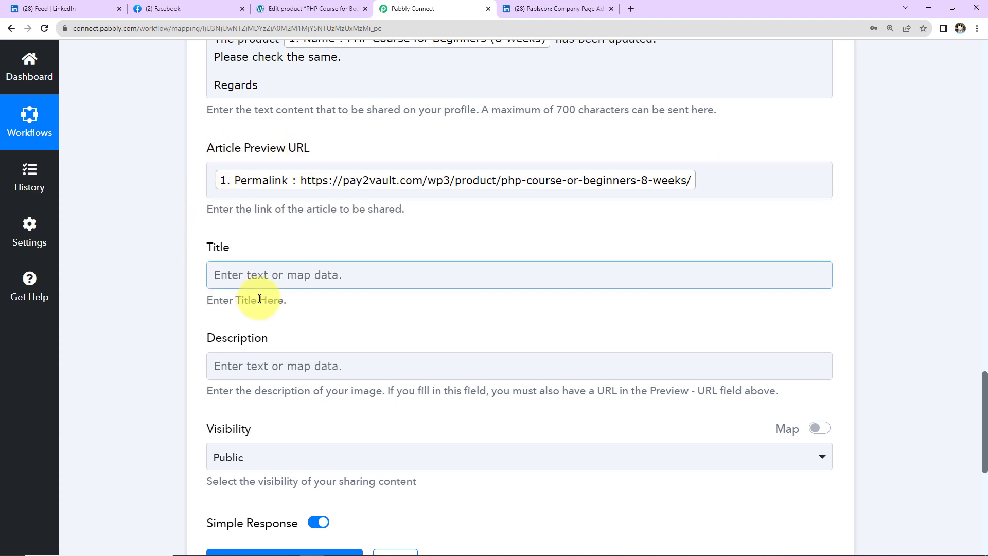
Set the LinkedIn post's title to "Product Update Alert!"
scroll(373, 254, "down", 2)
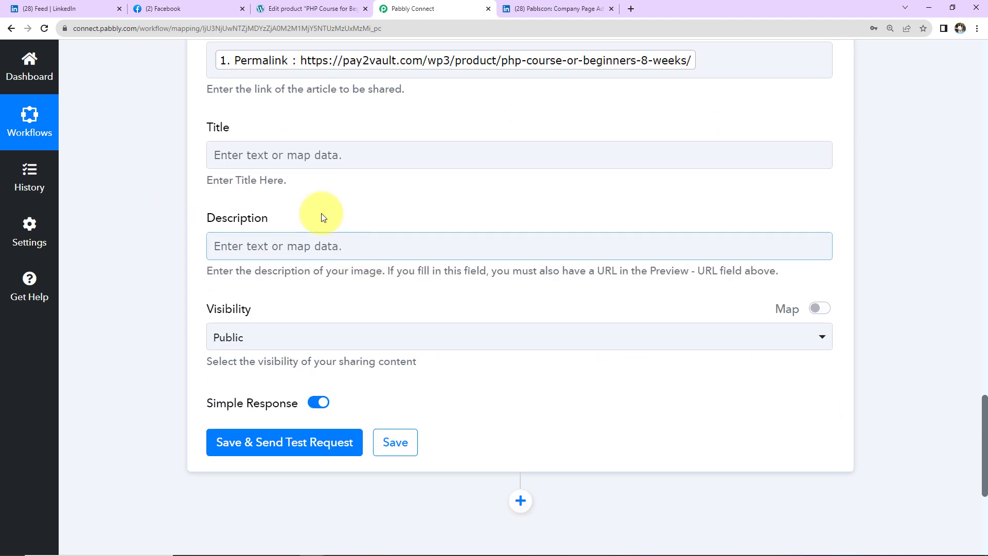
left_click(315, 153)
type("Product Update Alert!")
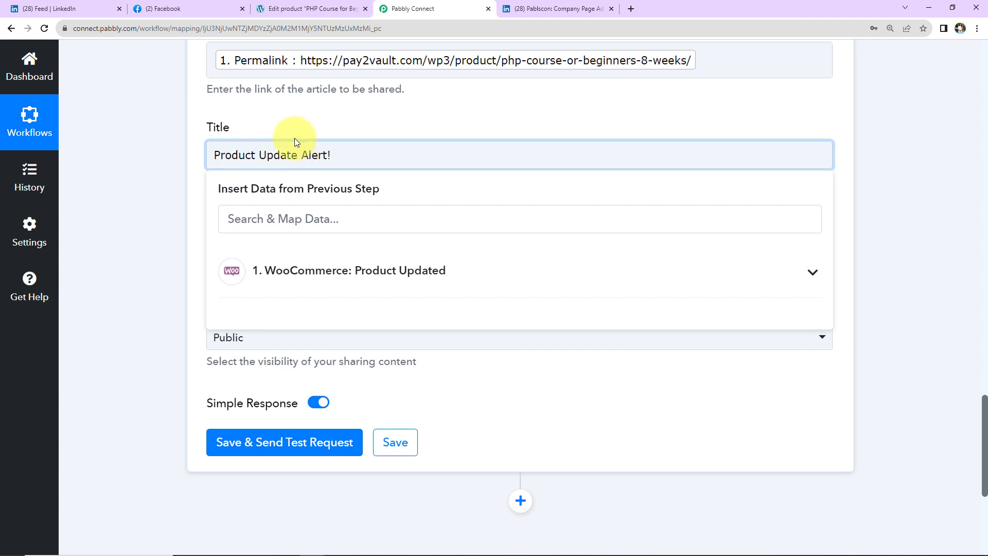
left_click(175, 165)
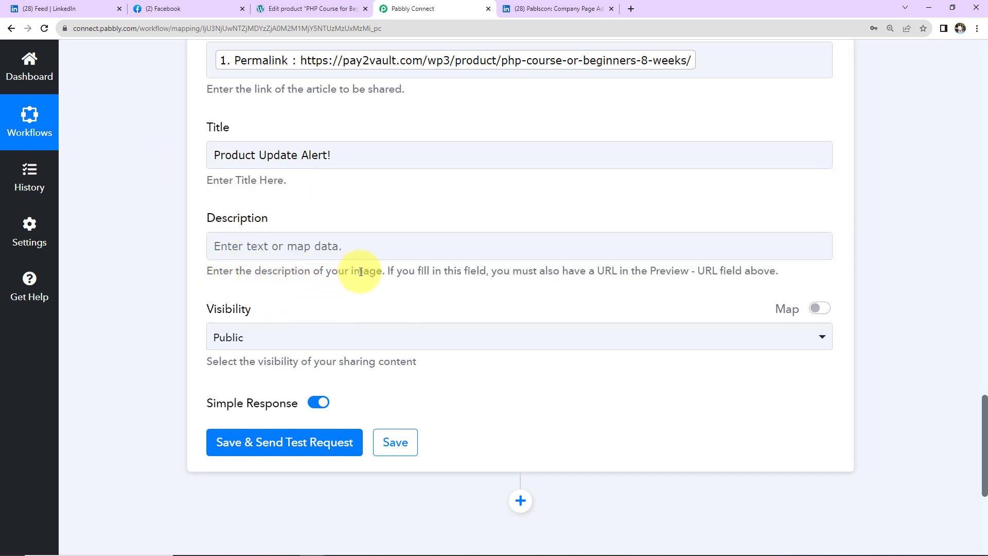
Map the WooCommerce product image link, Images 0 Src, into the LinkedIn post's description
left_click(360, 246)
scroll(375, 221, "down", 2)
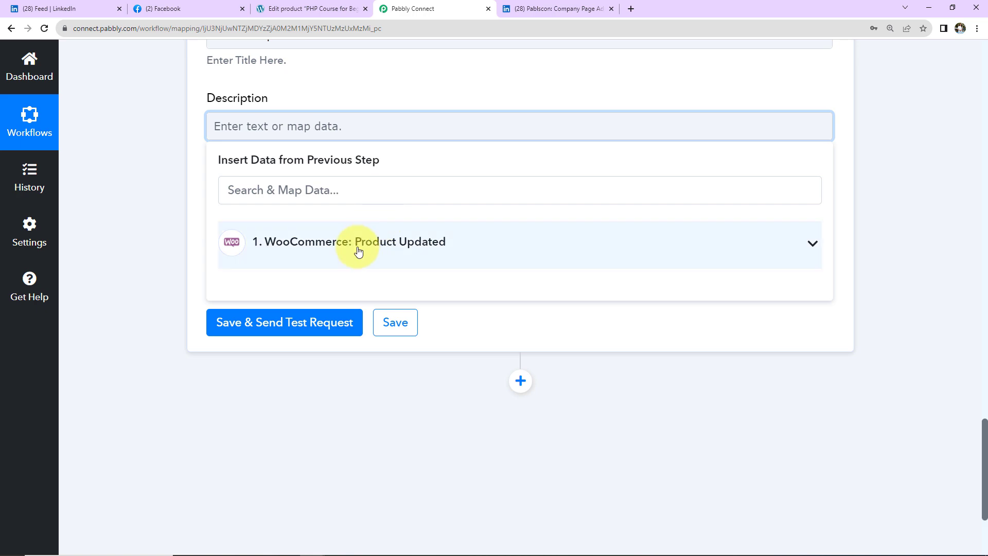
left_click(359, 250)
scroll(353, 393, "down", 20)
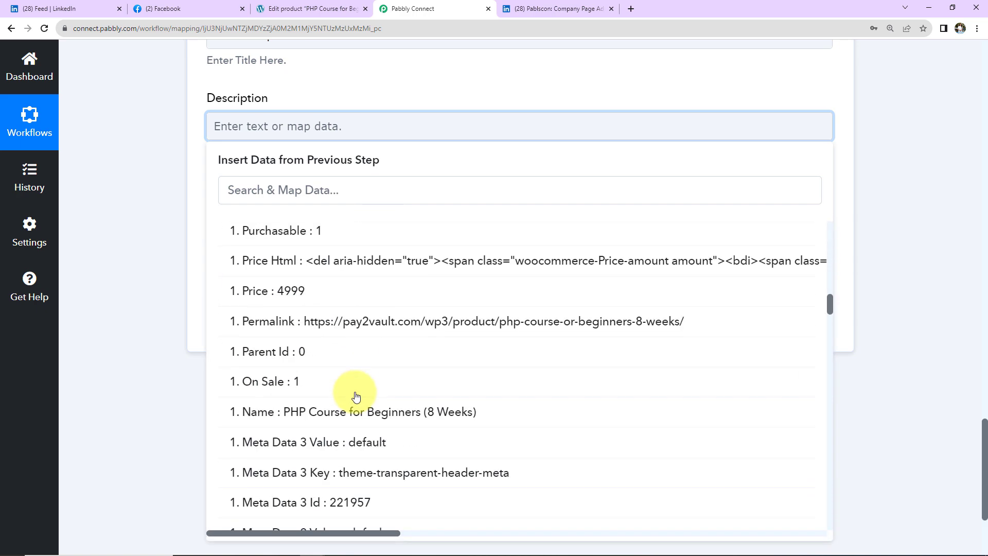
scroll(356, 396, "down", 12)
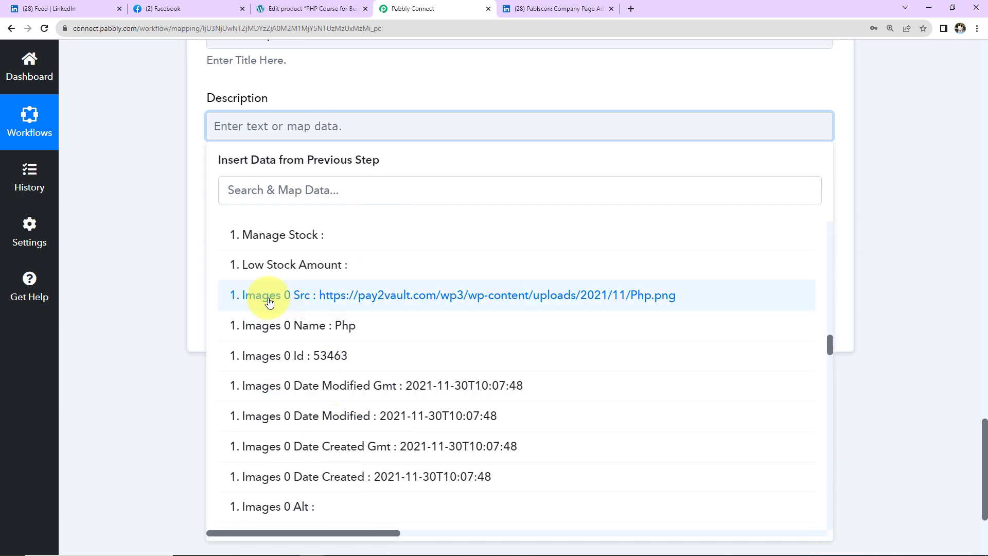
left_click(494, 307)
left_click(248, 140)
left_click(161, 200)
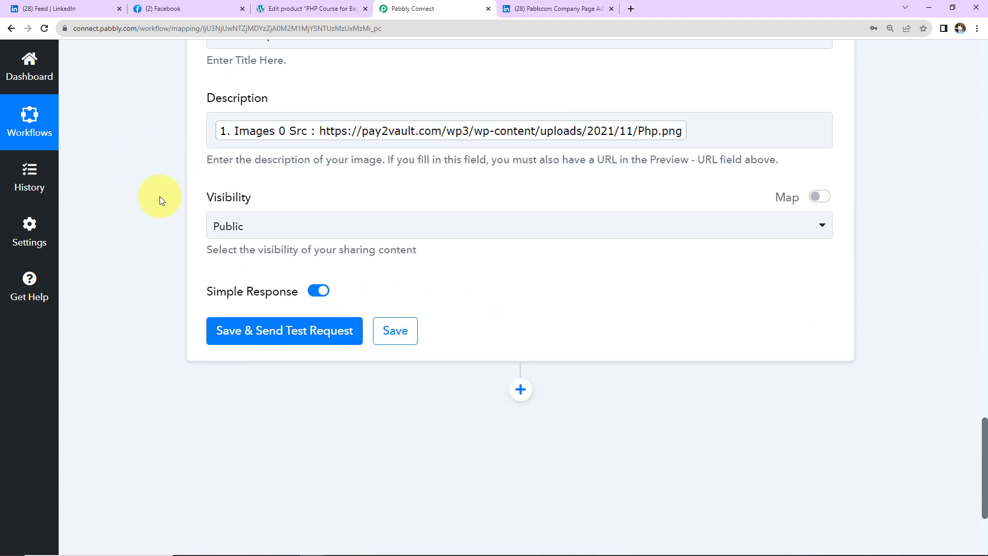
Keep the LinkedIn post's visibility as Public, and save the action while sending a test request
left_click(261, 228)
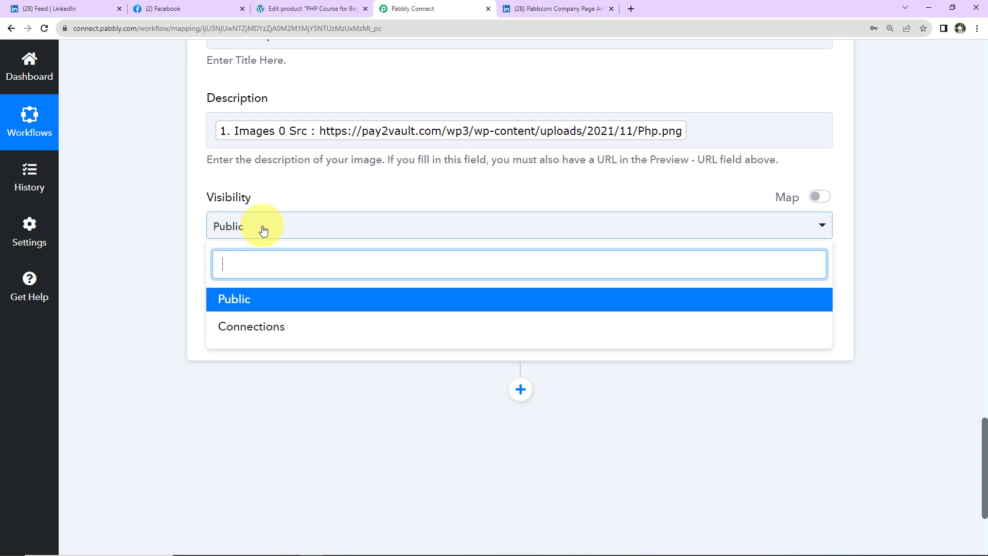
left_click(241, 304)
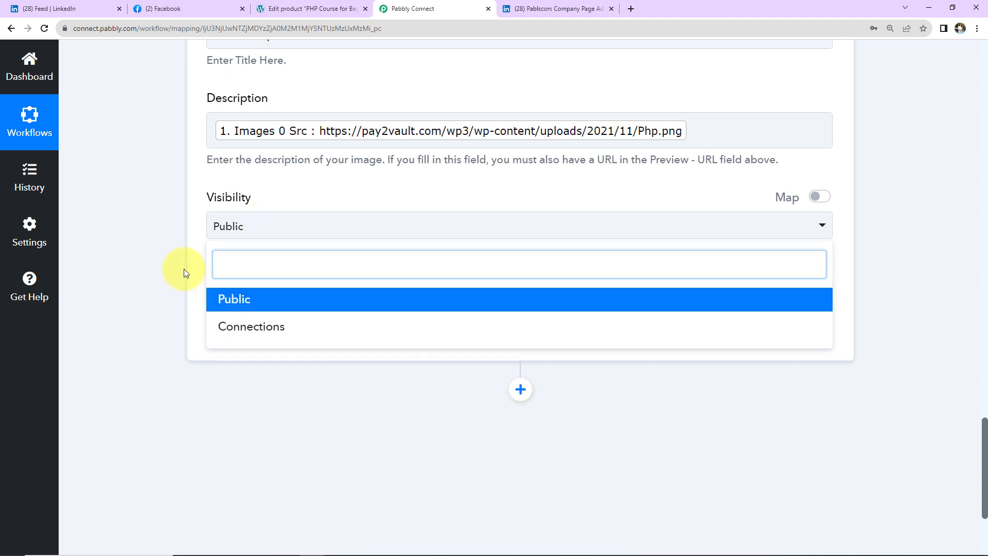
left_click(264, 330)
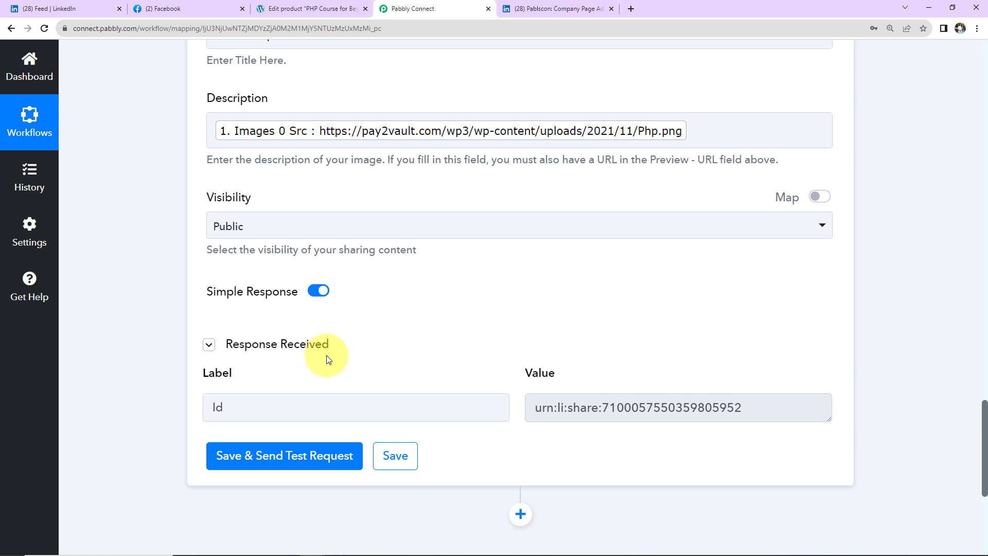
Switch to LinkedIn and check the full text of the newest post on the Pablscon company page
left_click(568, 10)
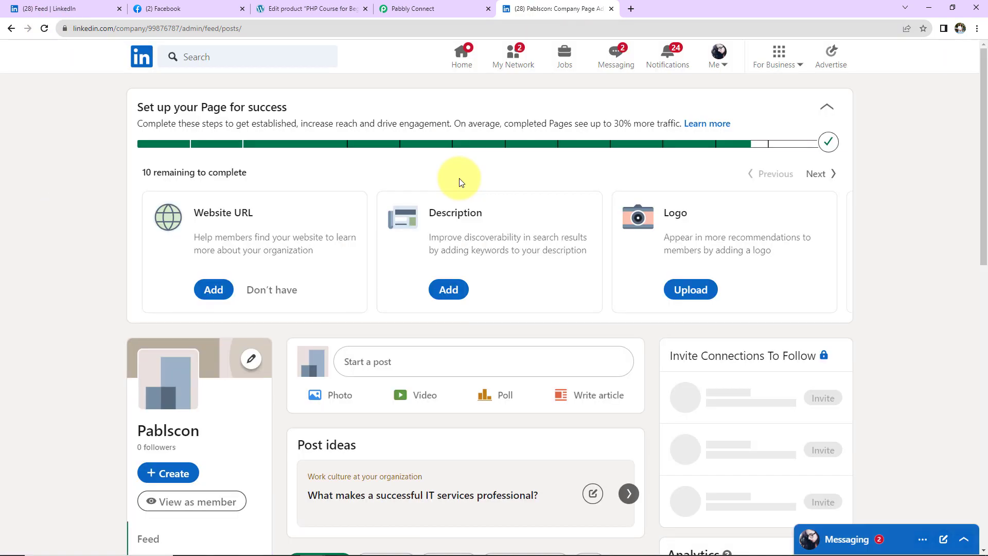
scroll(459, 178, "down", 6)
scroll(460, 180, "down", 2)
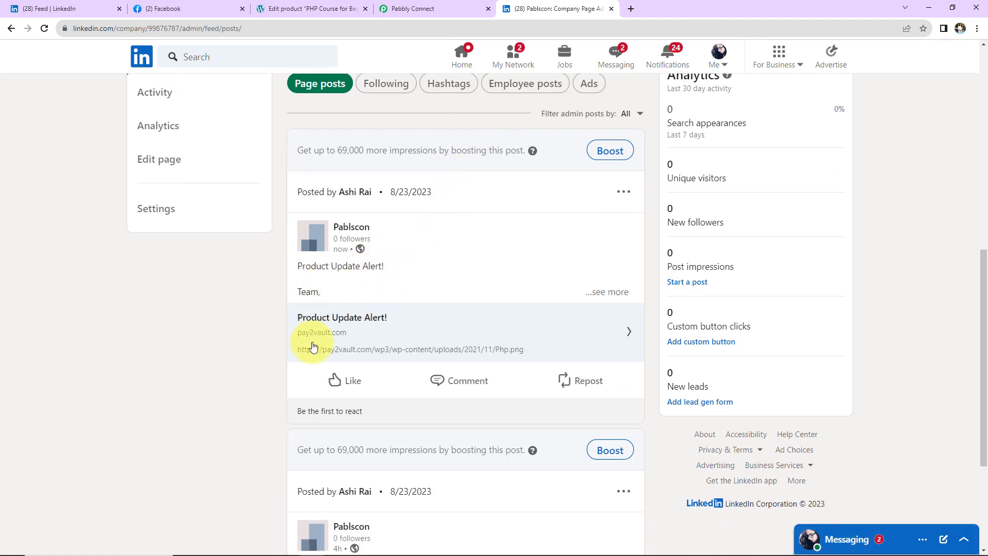
left_click(594, 292)
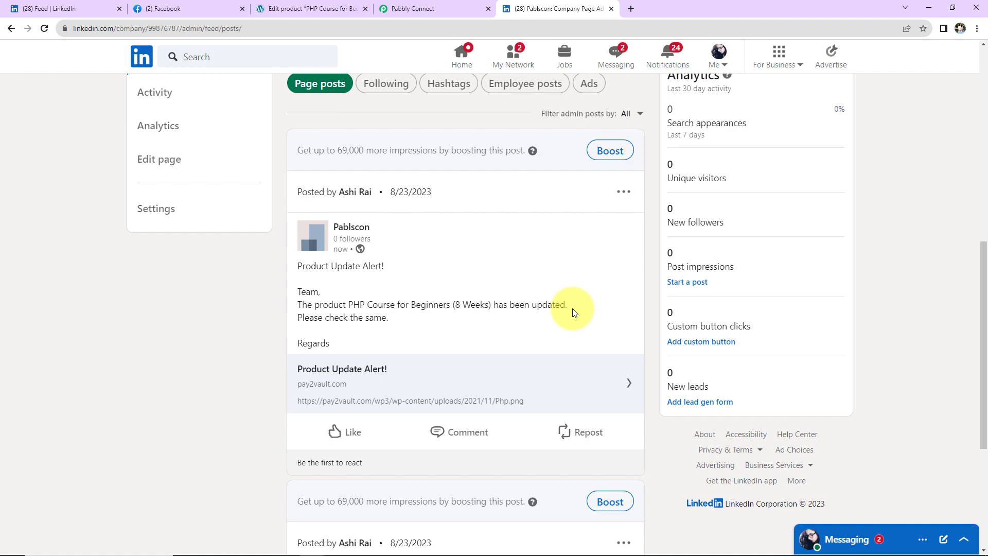
Return to Pabbly Connect and add a Facebook Pages action with the Create Page Post event after the LinkedIn action
left_click(409, 9)
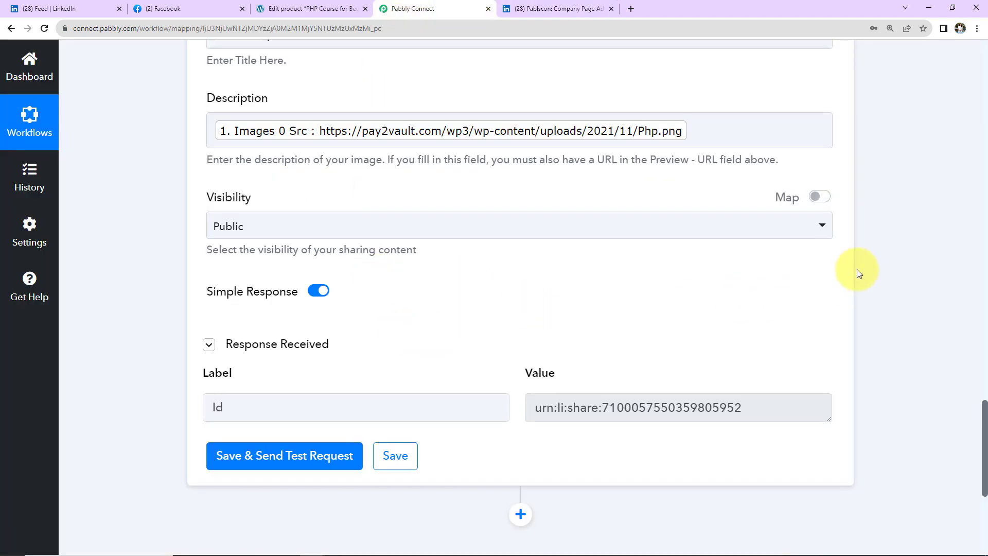
scroll(882, 254, "down", 5)
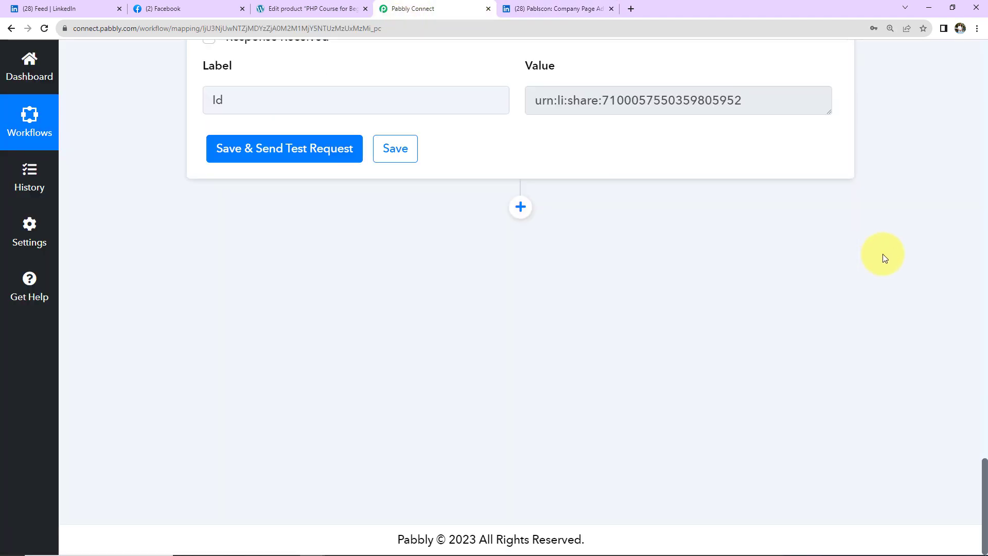
left_click(517, 210)
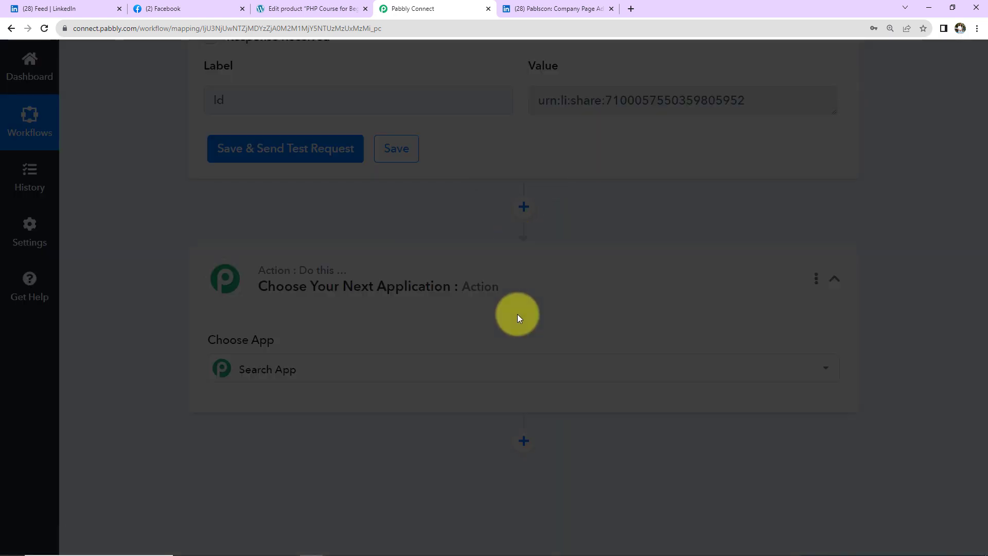
left_click(269, 374)
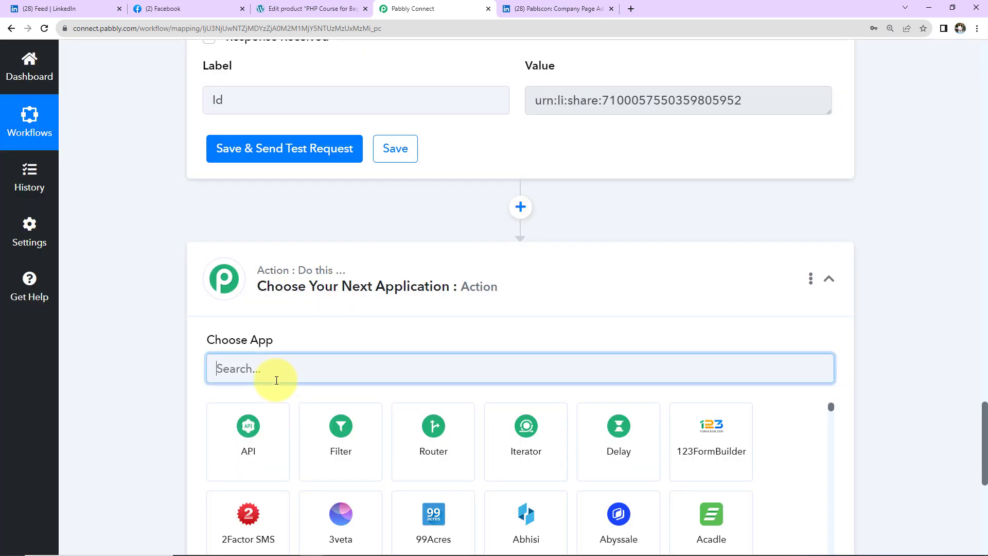
type("faceb")
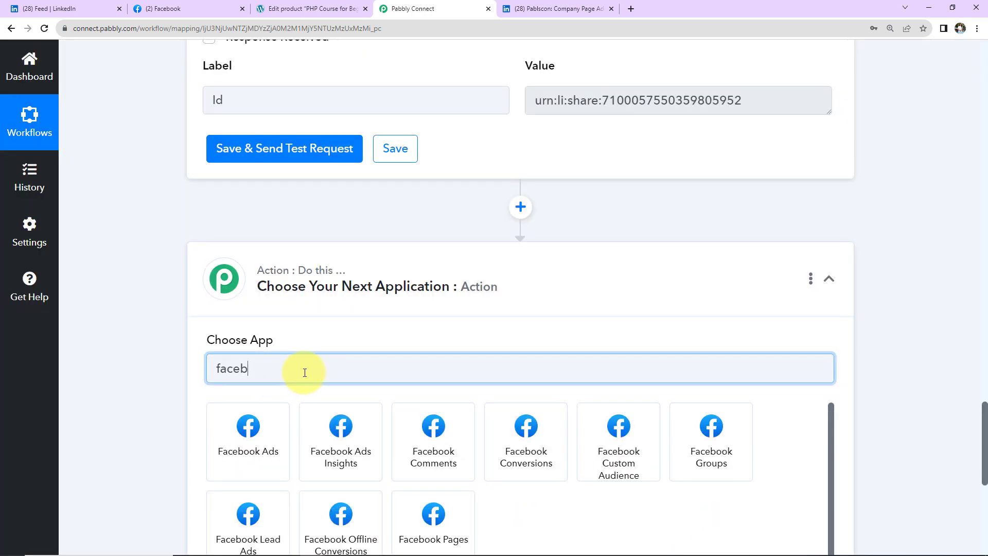
type("ook")
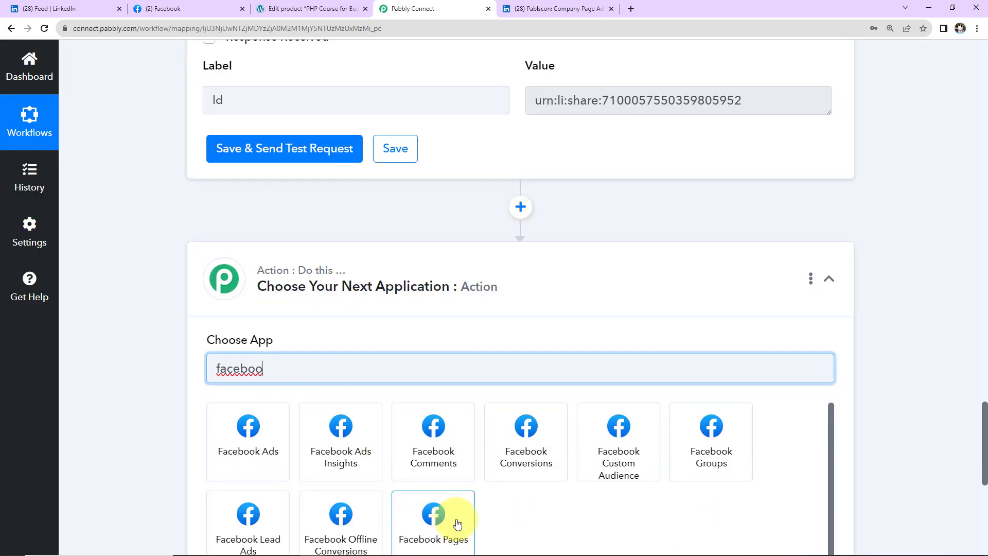
left_click(433, 519)
left_click(250, 444)
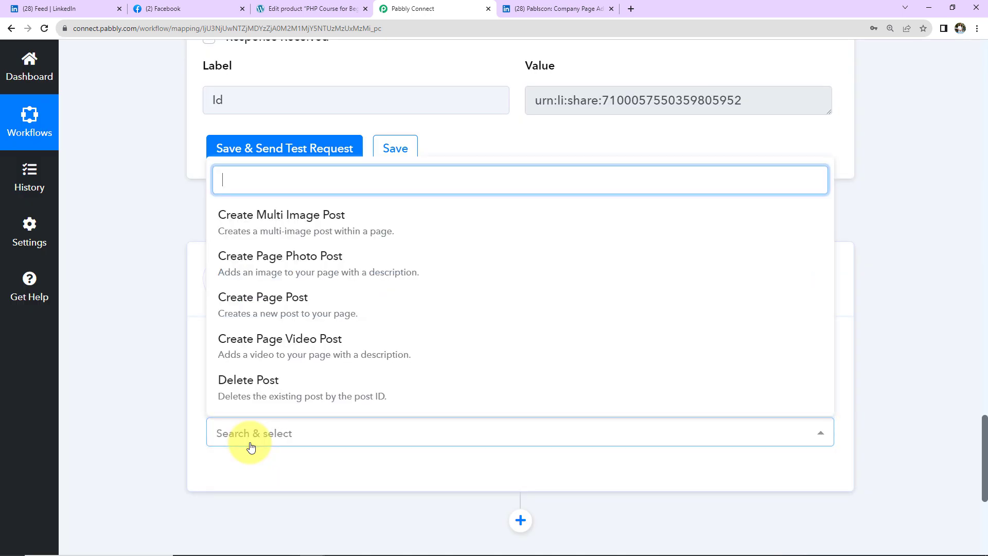
left_click(247, 303)
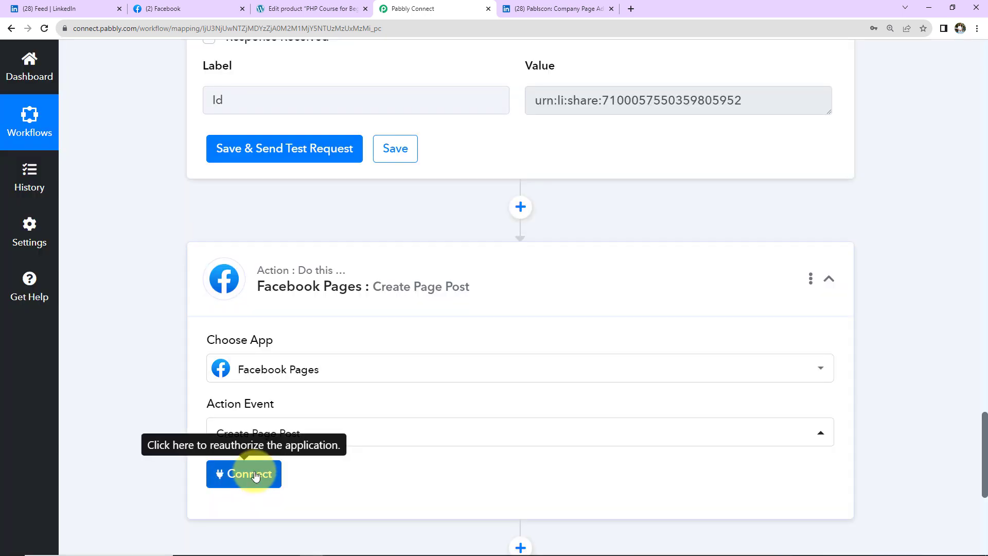
Add a new Facebook Pages connection and authorize it with the previously linked Facebook account and settings
left_click(250, 472)
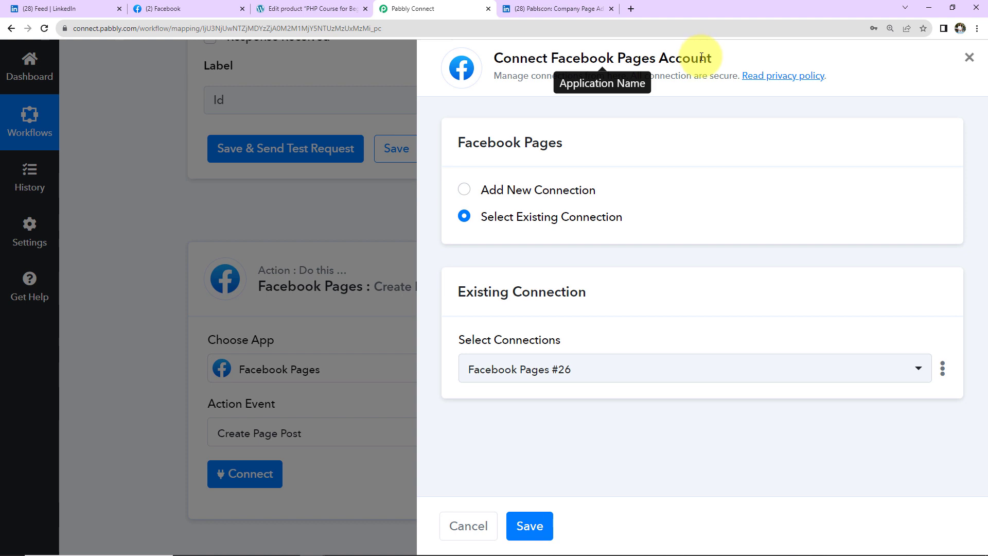
left_click(464, 190)
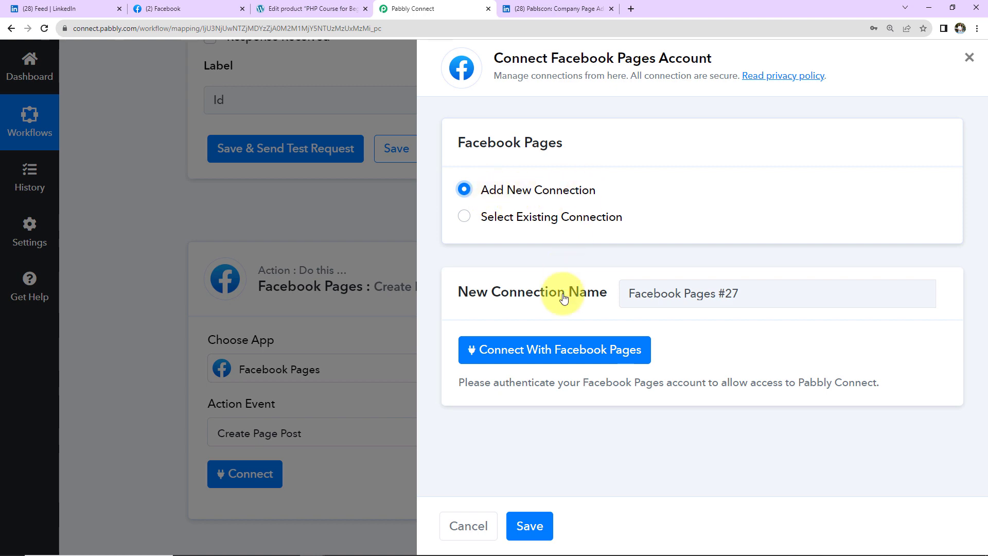
left_click(509, 353)
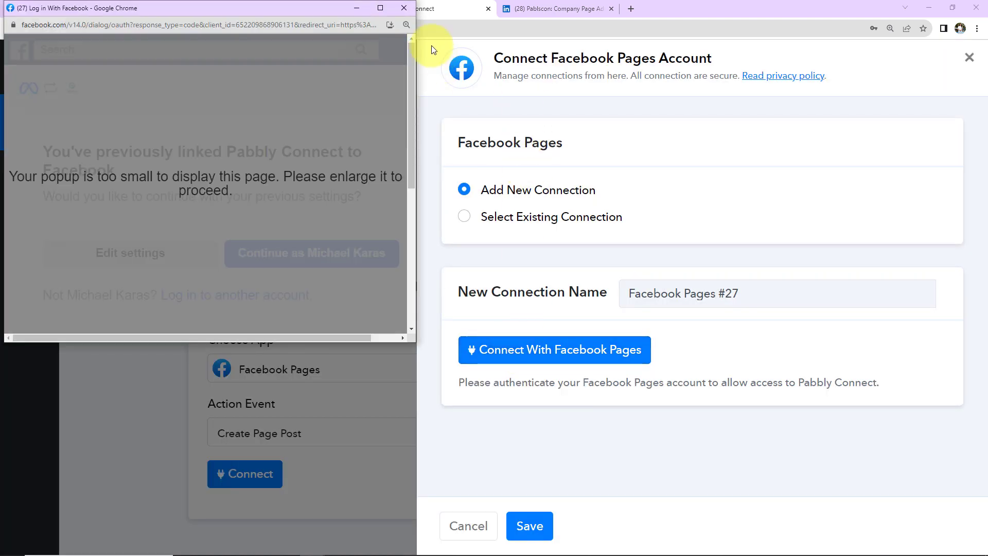
left_click(380, 8)
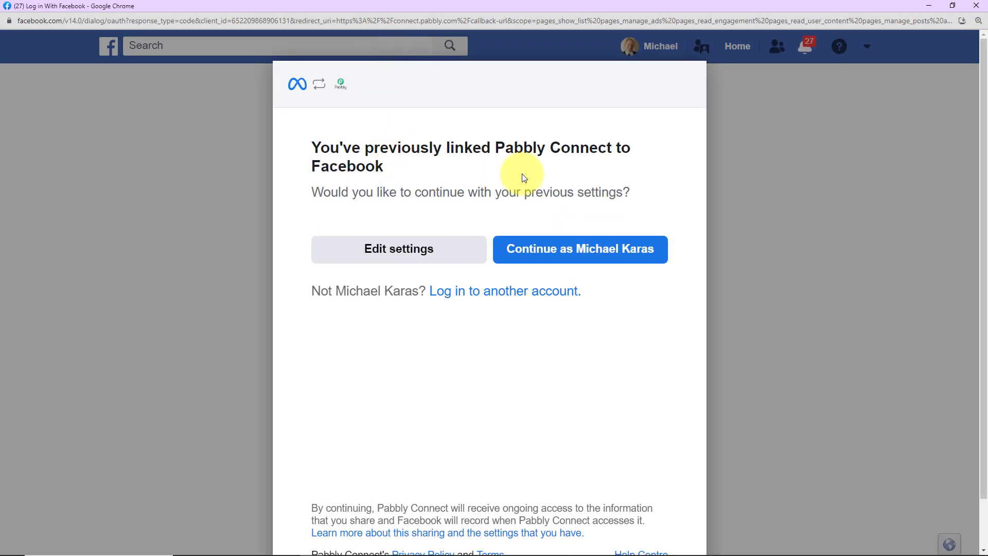
left_click(547, 252)
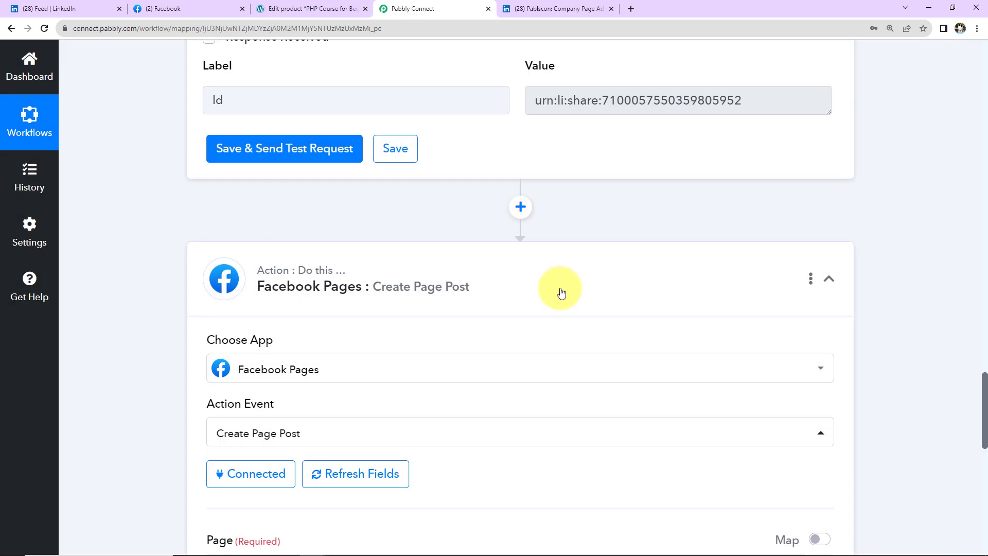
Switch to Facebook and look through the pages managed by the connected account
scroll(560, 293, "down", 5)
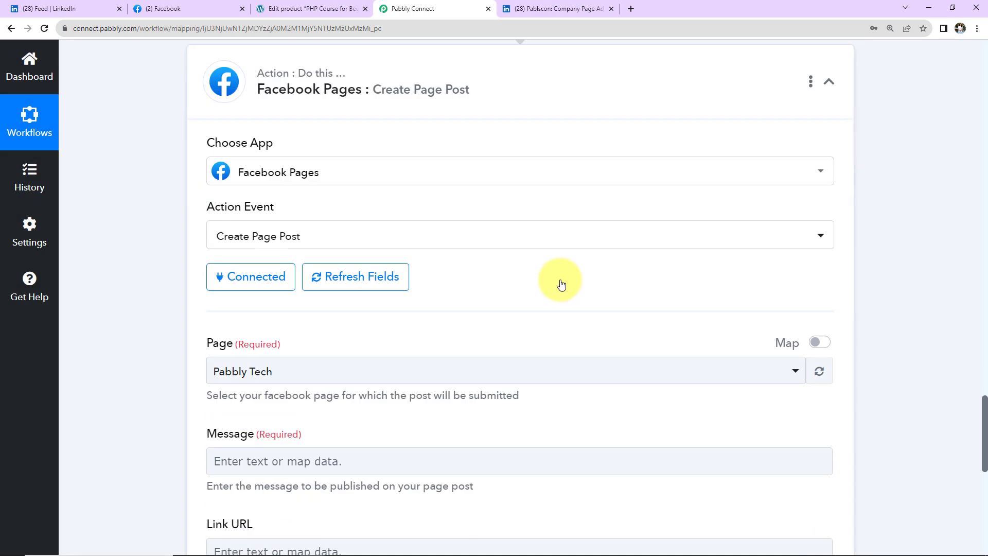
scroll(559, 279, "down", 2)
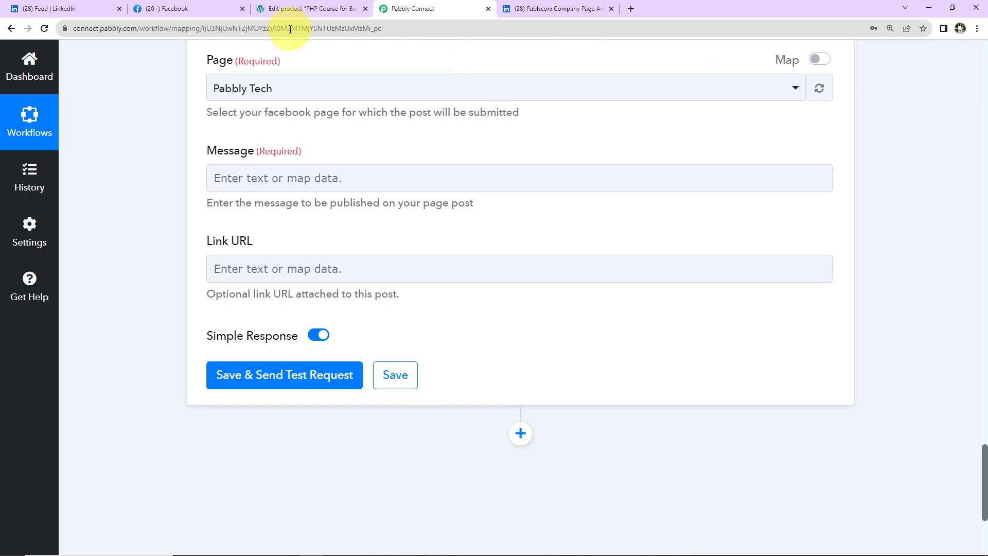
left_click(202, 11)
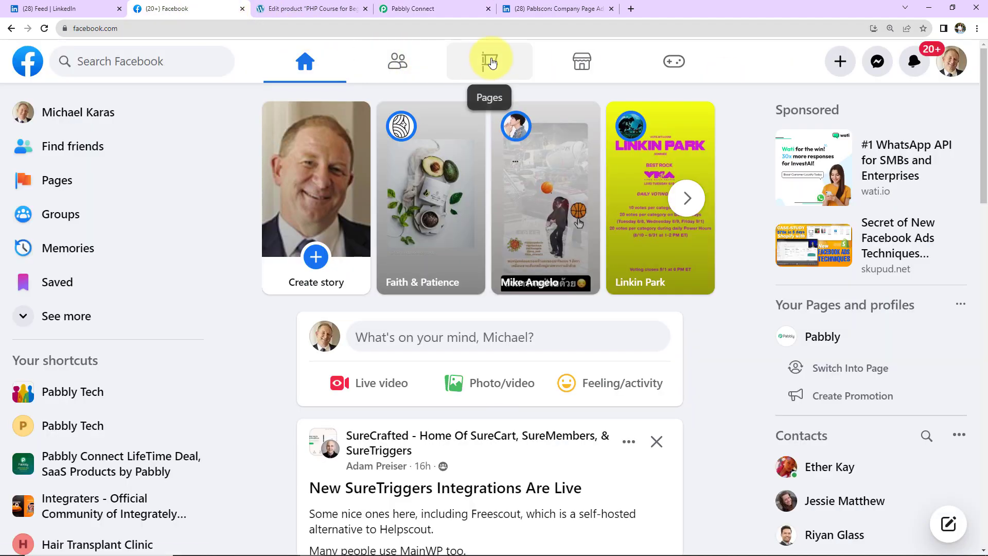
left_click(493, 60)
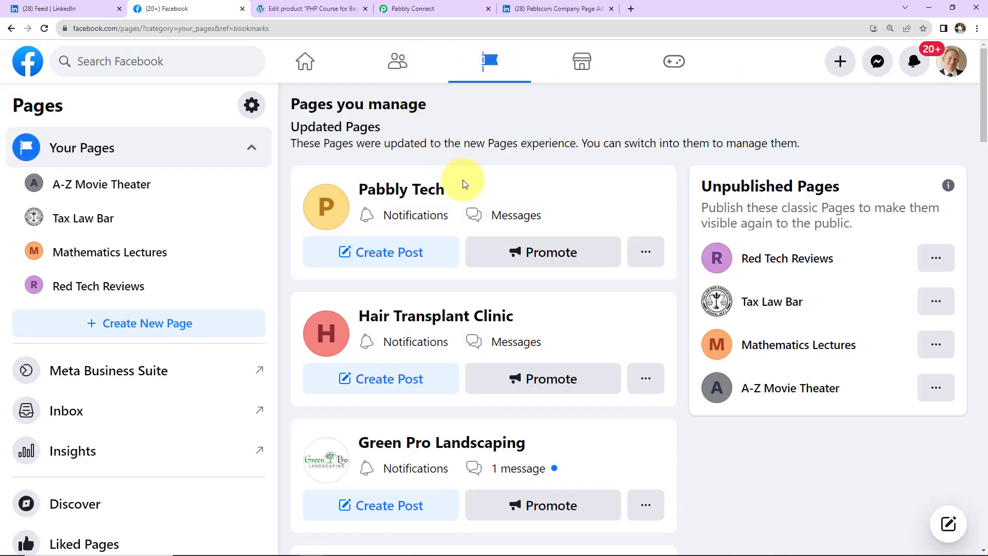
scroll(571, 227, "down", 5)
scroll(575, 230, "down", 5)
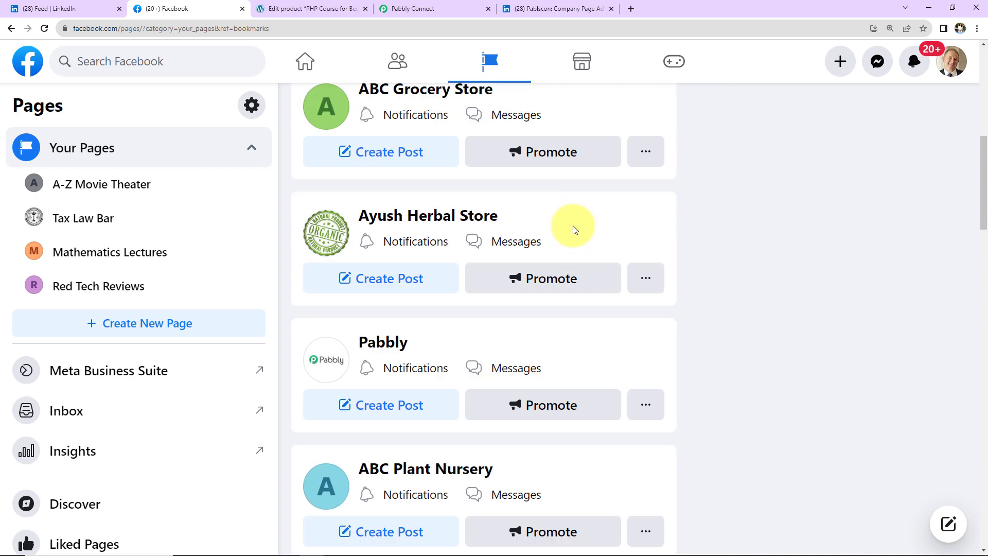
scroll(574, 229, "up", 10)
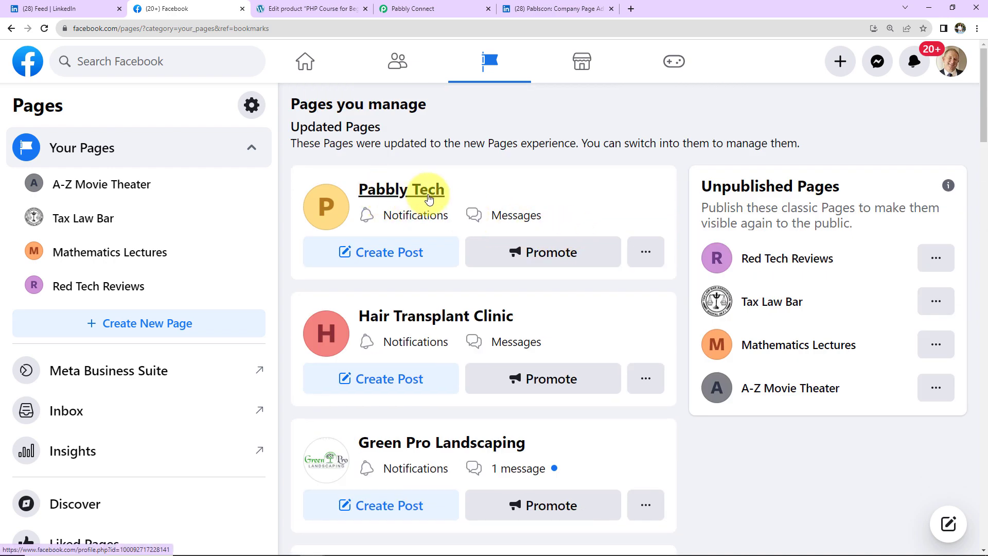
In Pabbly Connect, keep page Pabbly Tech and enter message "Product Update Alert! Team, the product [mapped Name] has been updated. Please check the same. Regards"
left_click(409, 8)
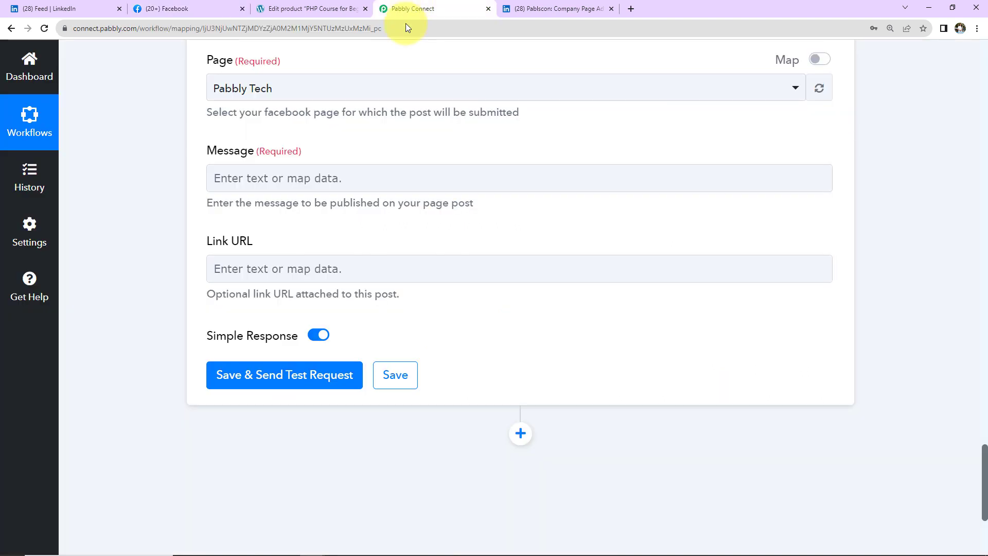
left_click(291, 93)
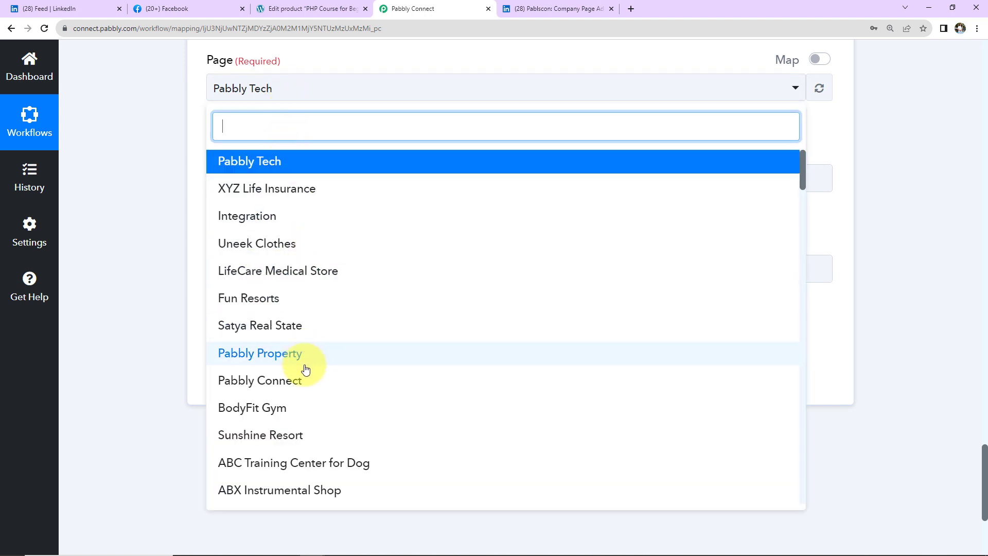
left_click(171, 171)
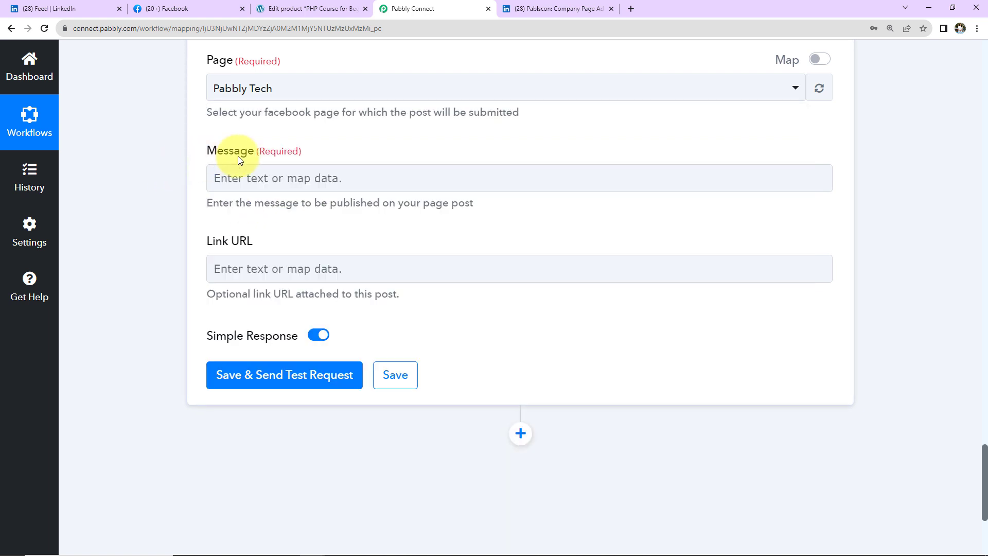
left_click(238, 178)
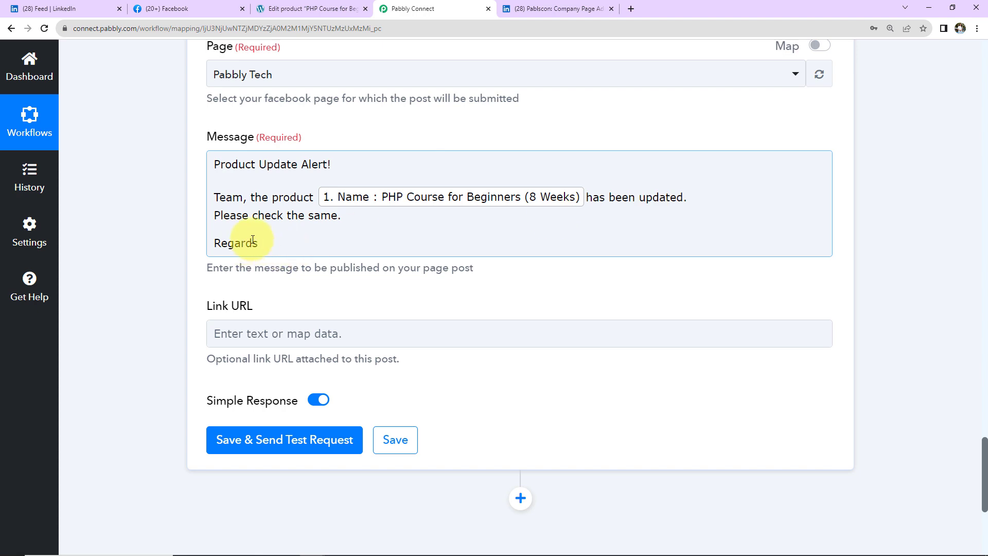
Map the WooCommerce product's Permalink into the Facebook post's Link URL, and save the action while sending a test request
scroll(257, 278, "down", 3)
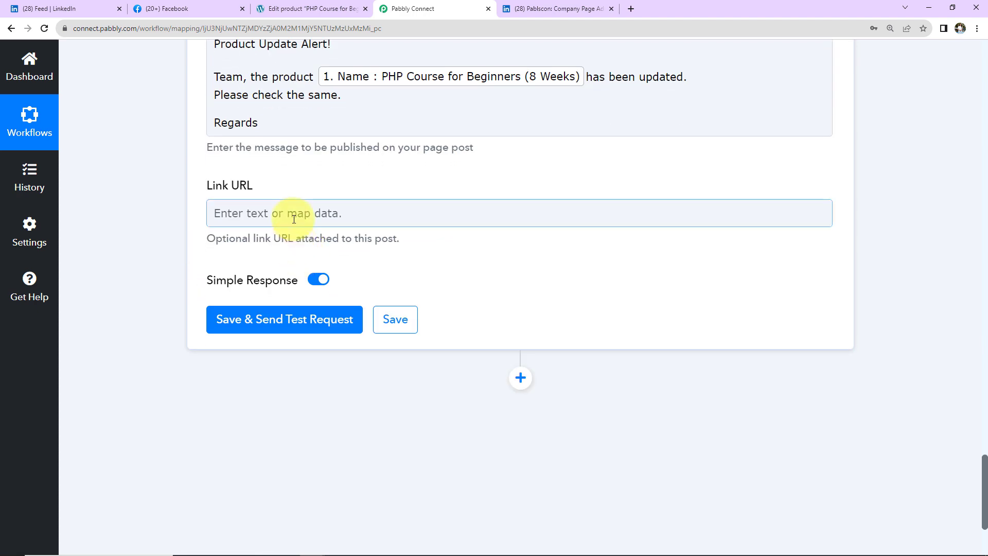
left_click(294, 214)
left_click(286, 330)
scroll(288, 394, "down", 15)
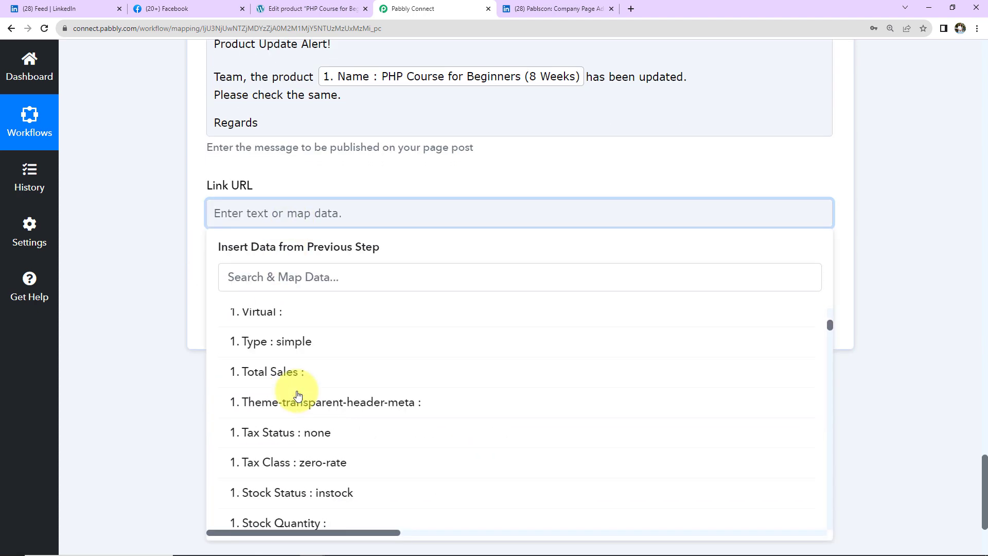
scroll(297, 393, "down", 6)
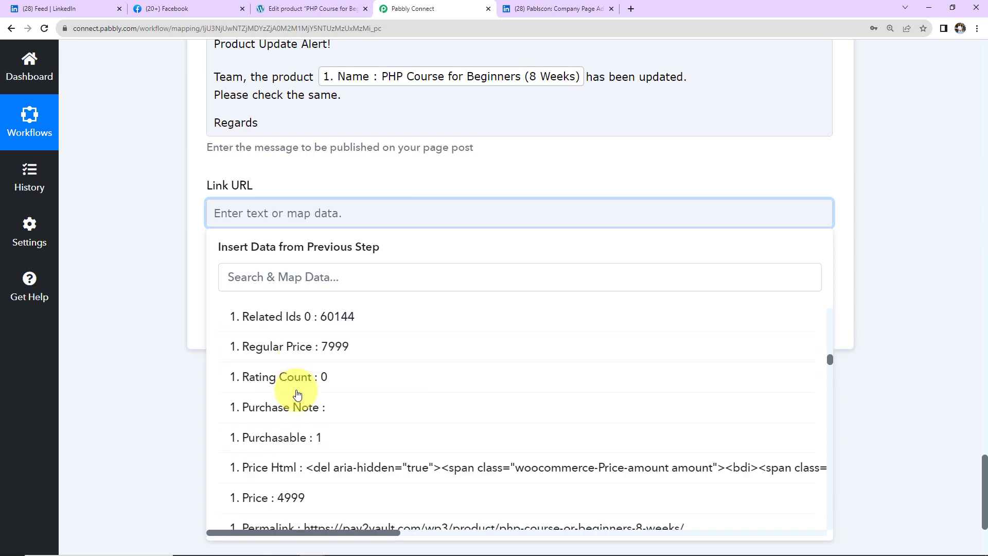
scroll(268, 386, "up", 1)
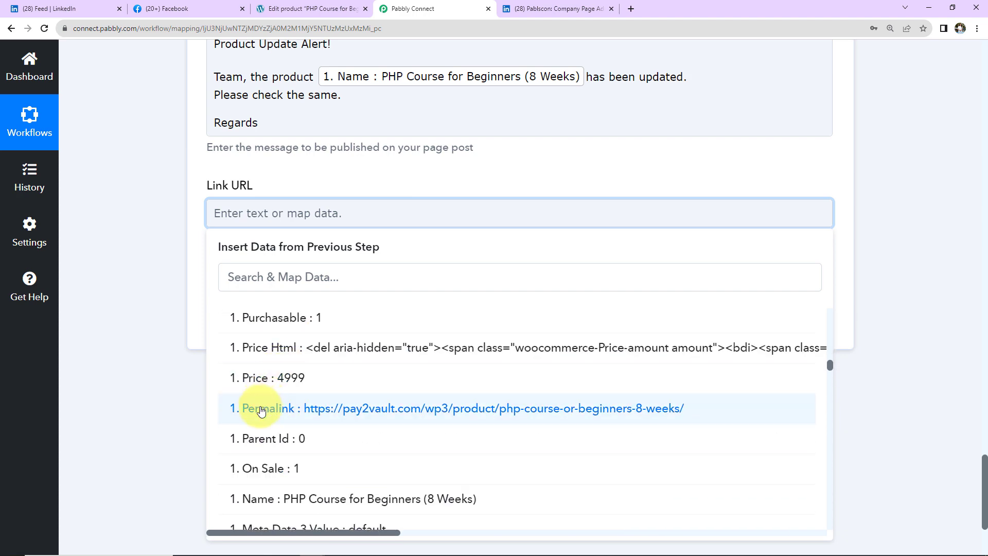
left_click(248, 406)
left_click(253, 328)
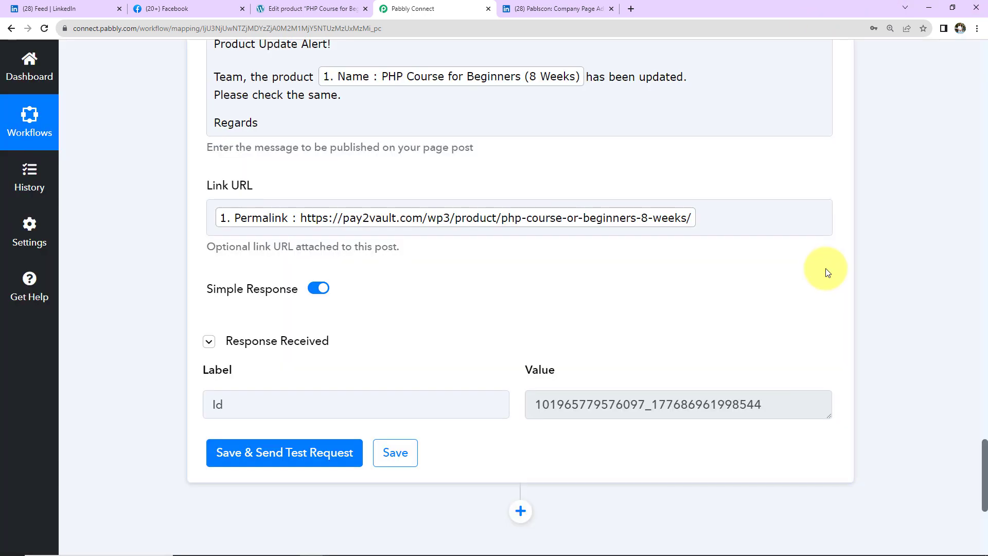
left_click(825, 213)
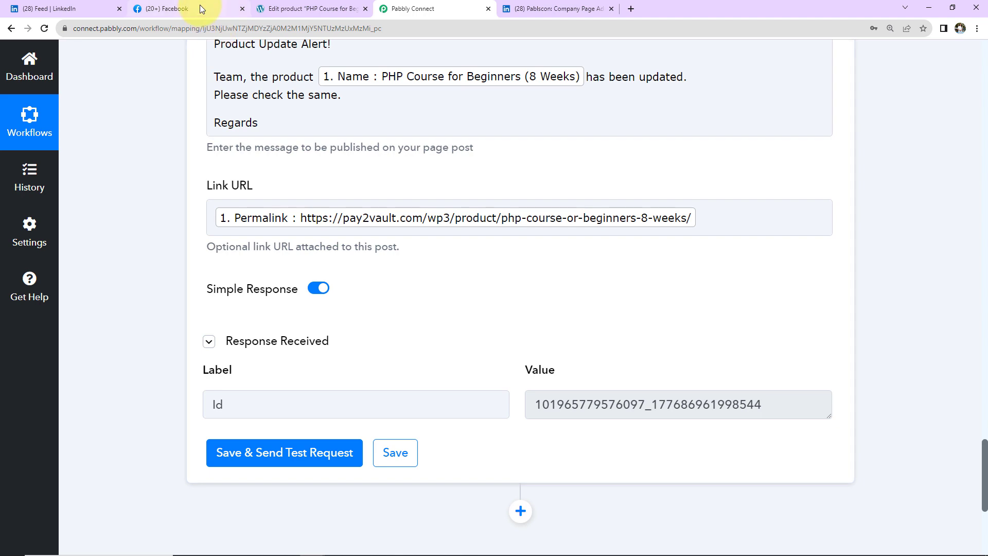
Switch to Facebook, open the Pabbly Tech page and check the full text of its newest post
left_click(173, 9)
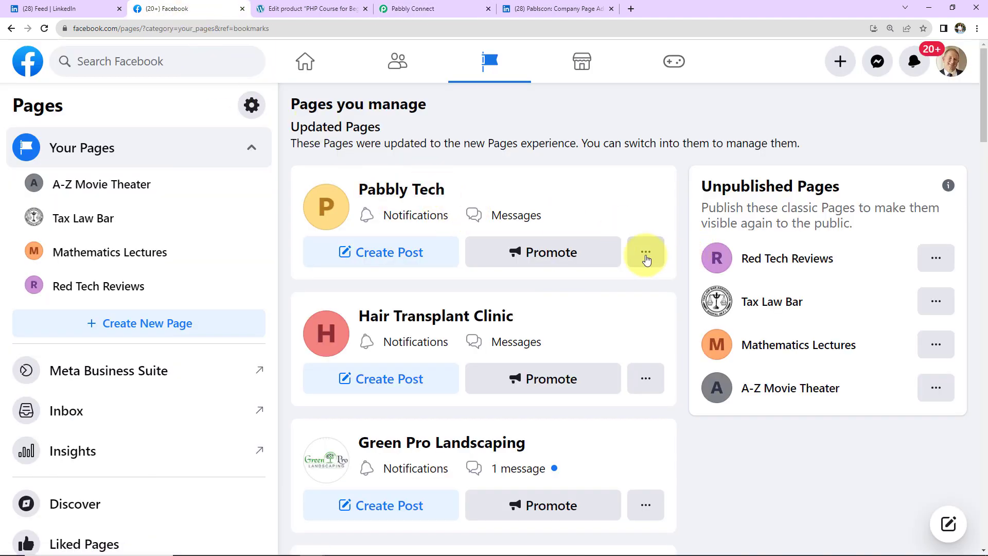
left_click(644, 254)
left_click(360, 206)
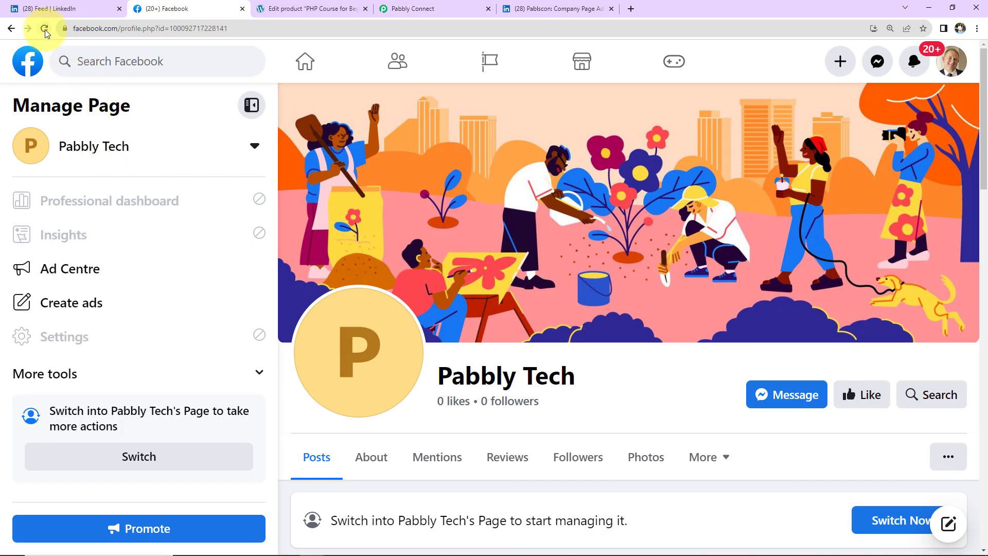
left_click(143, 280)
scroll(591, 249, "down", 6)
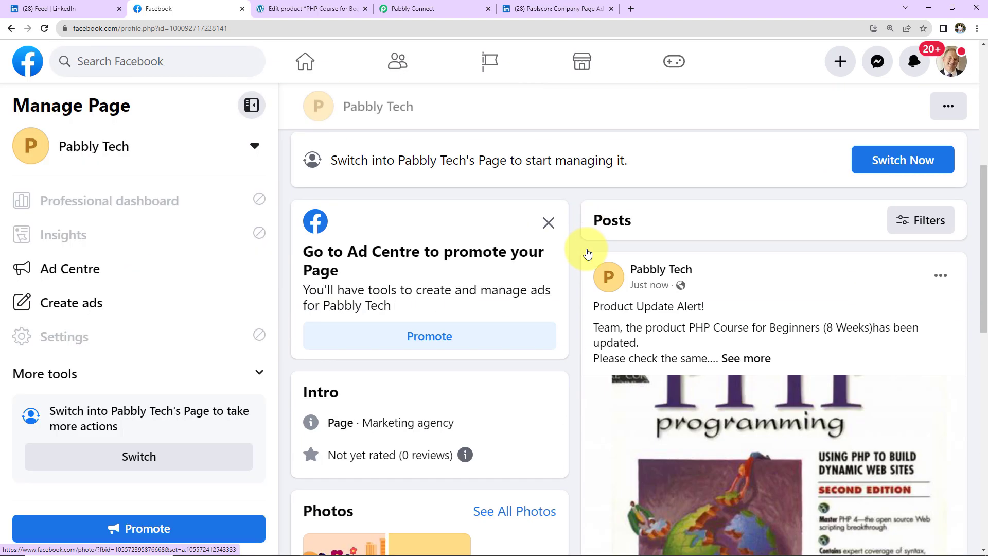
scroll(646, 224, "down", 2)
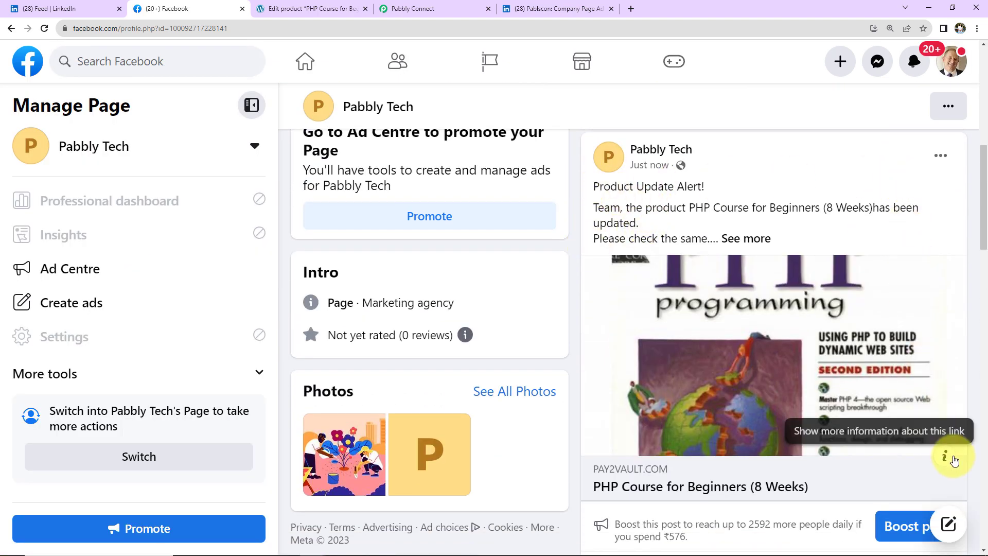
left_click(750, 239)
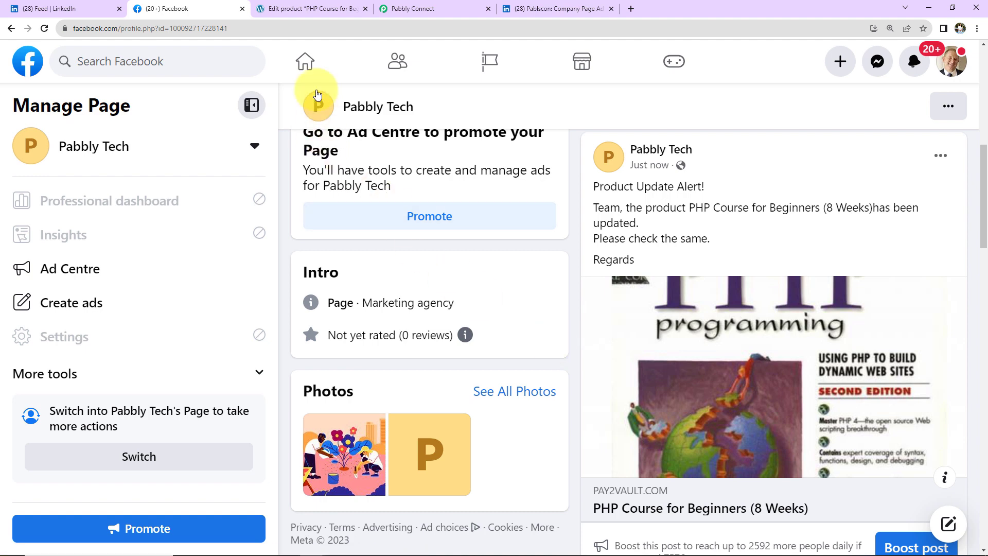
Switch to WordPress, open the Advanced PHP product from the full product list, and rename it "Advanced PHP Course"
left_click(291, 9)
left_click(42, 322)
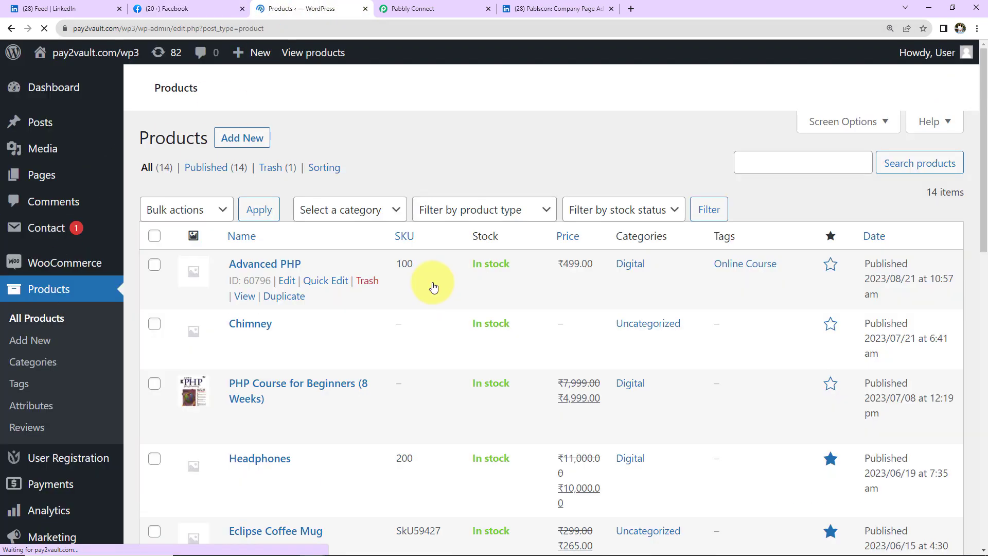
scroll(374, 317, "down", 2)
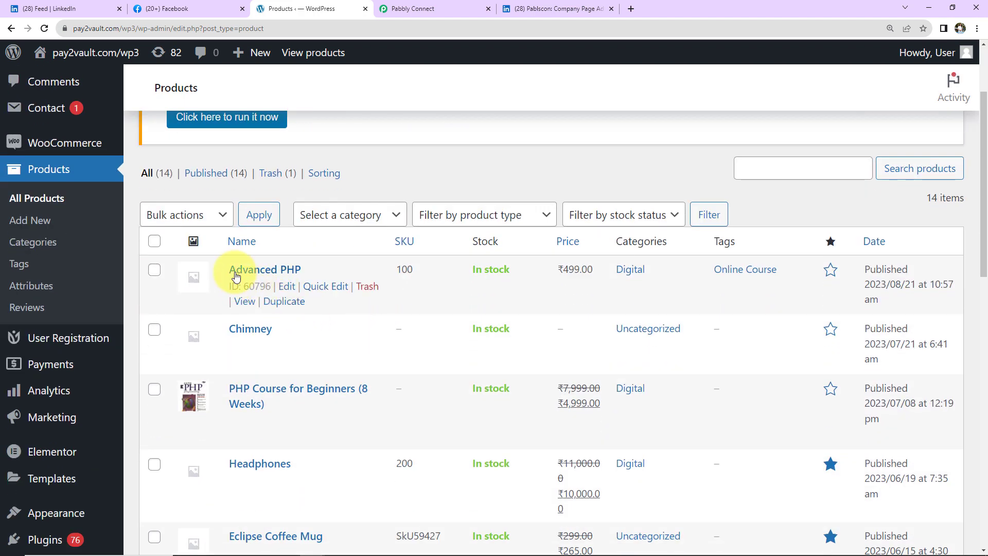
left_click(280, 269)
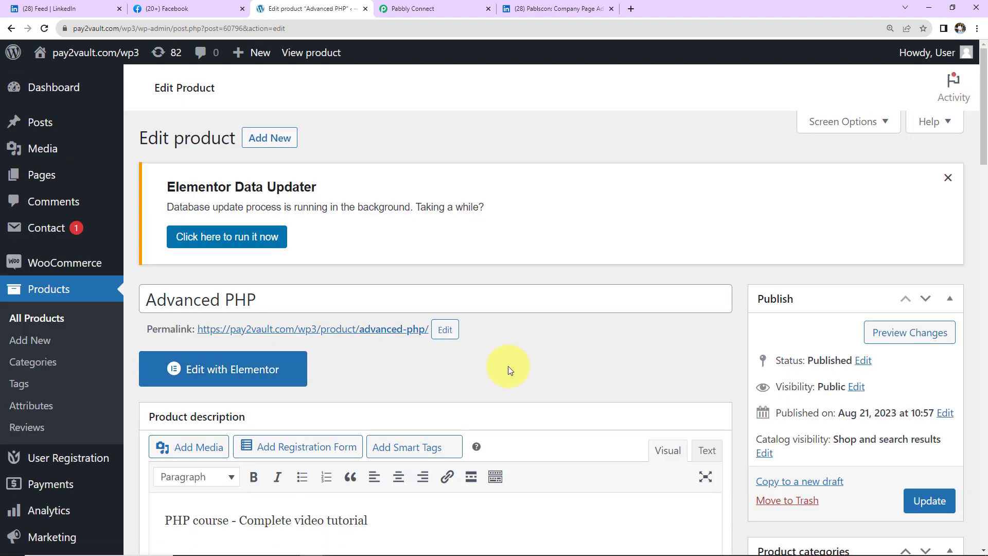
left_click(265, 294)
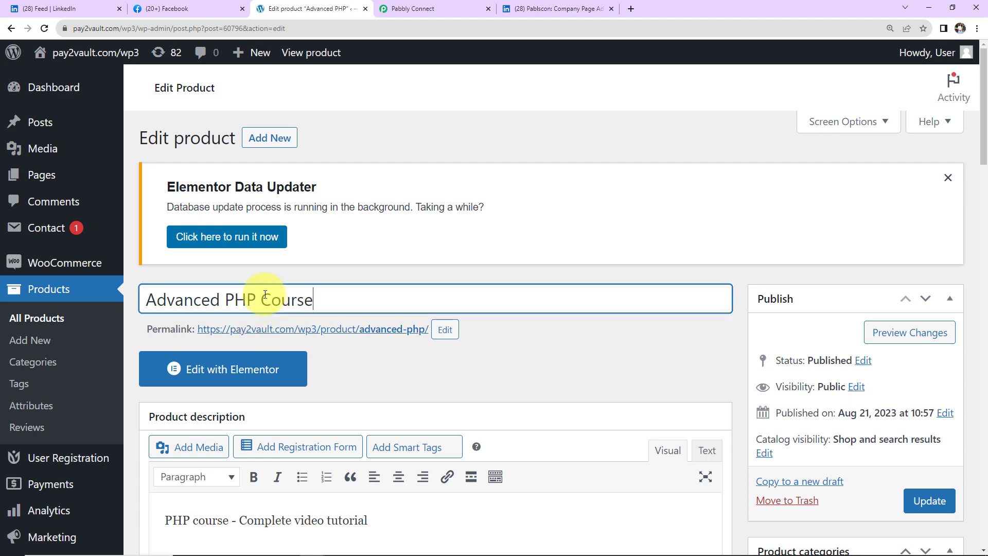
In the product data, set the regular price to 1000 and the sale price to 90
scroll(434, 359, "down", 14)
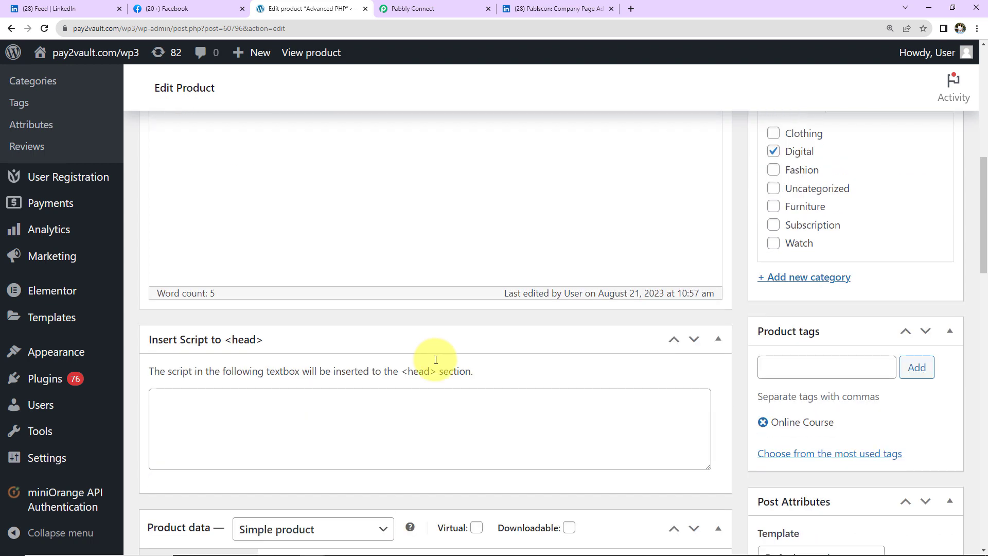
scroll(436, 359, "down", 2)
double_click(428, 210)
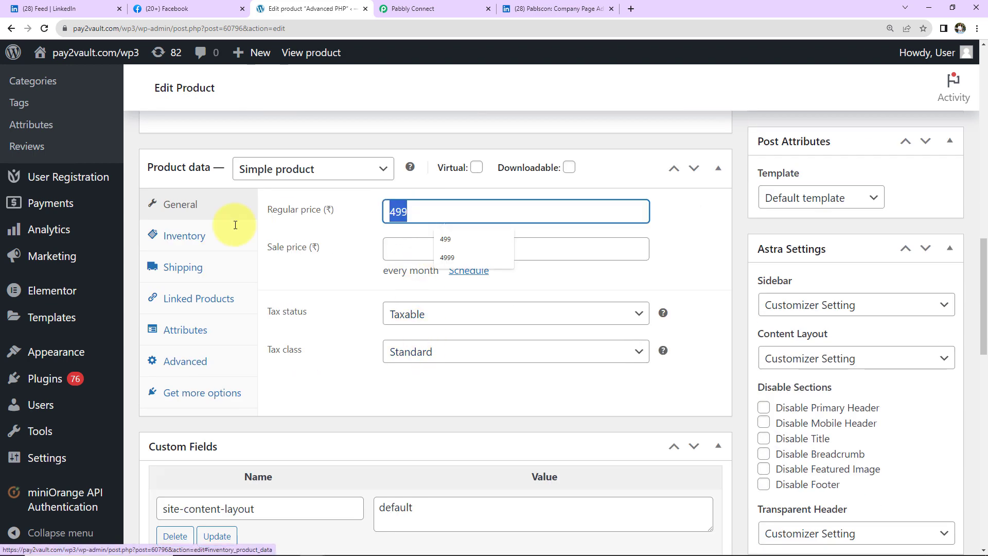
type("100")
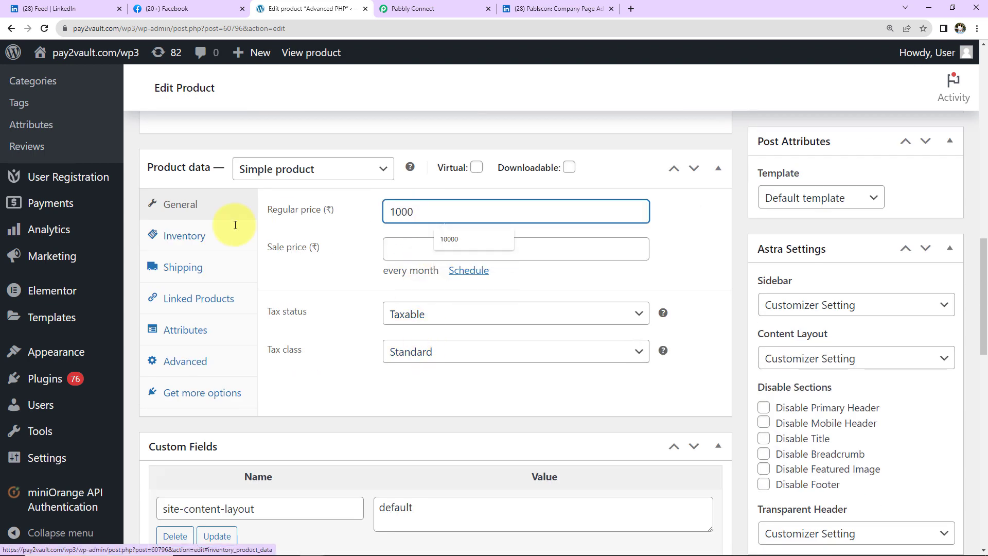
type("0")
left_click(432, 244)
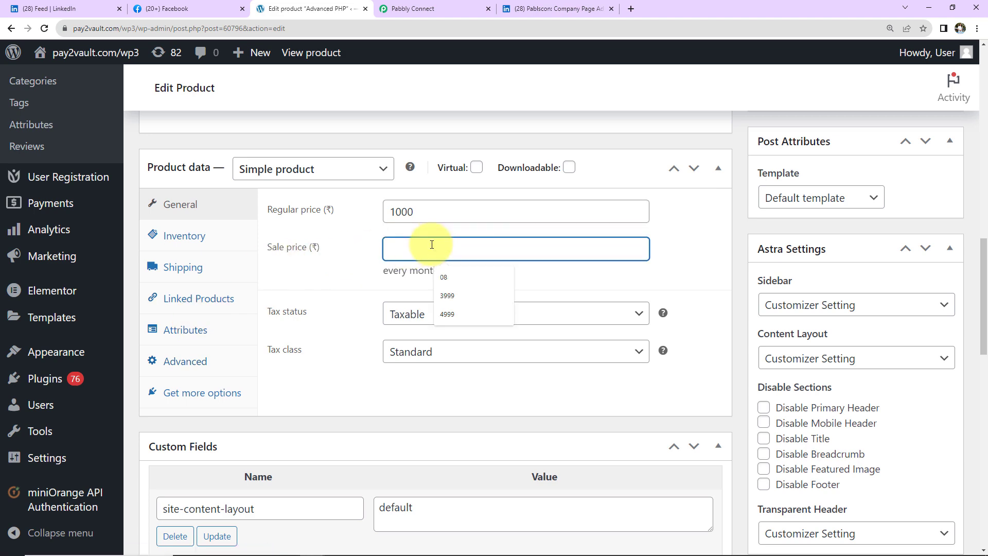
type("90")
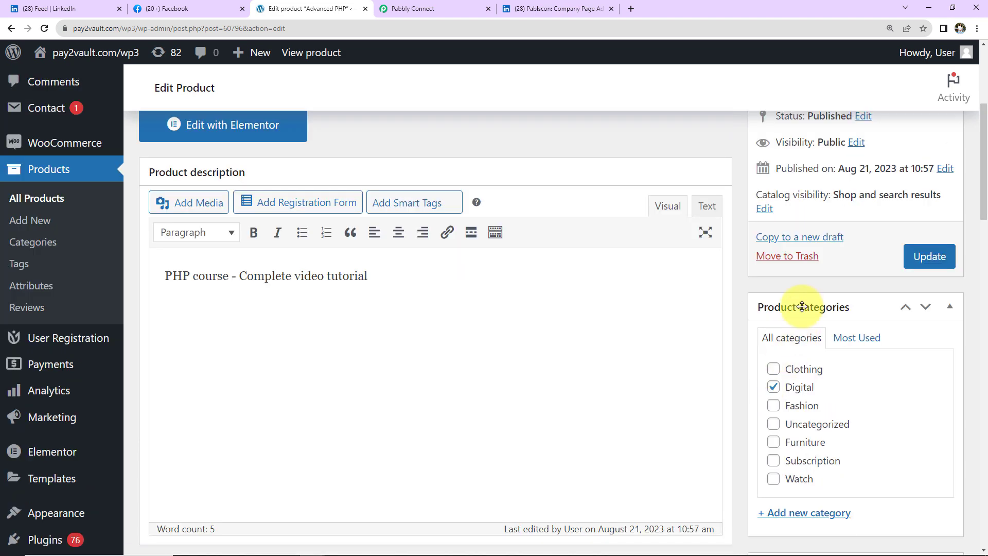
Add the product to the Subscription category and update the product
left_click(774, 459)
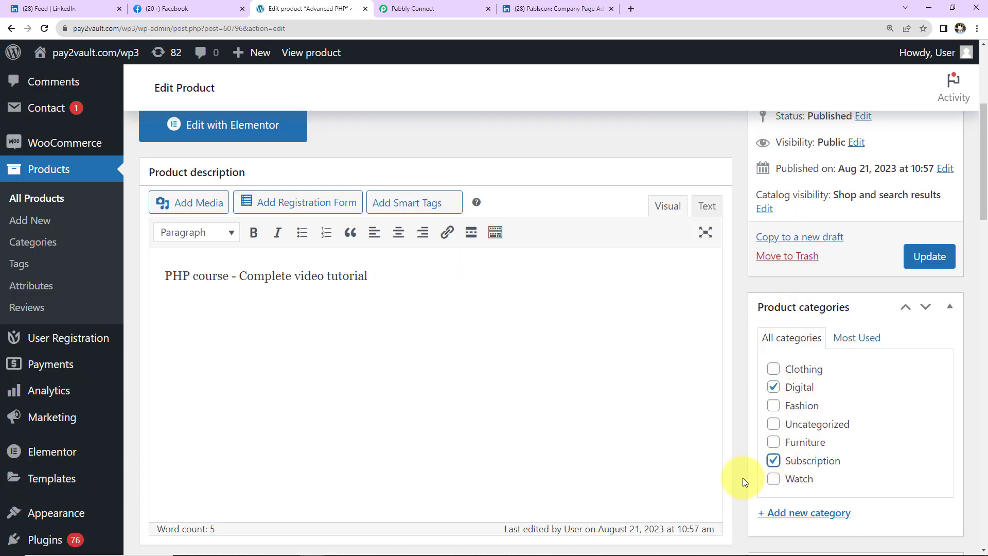
left_click(929, 256)
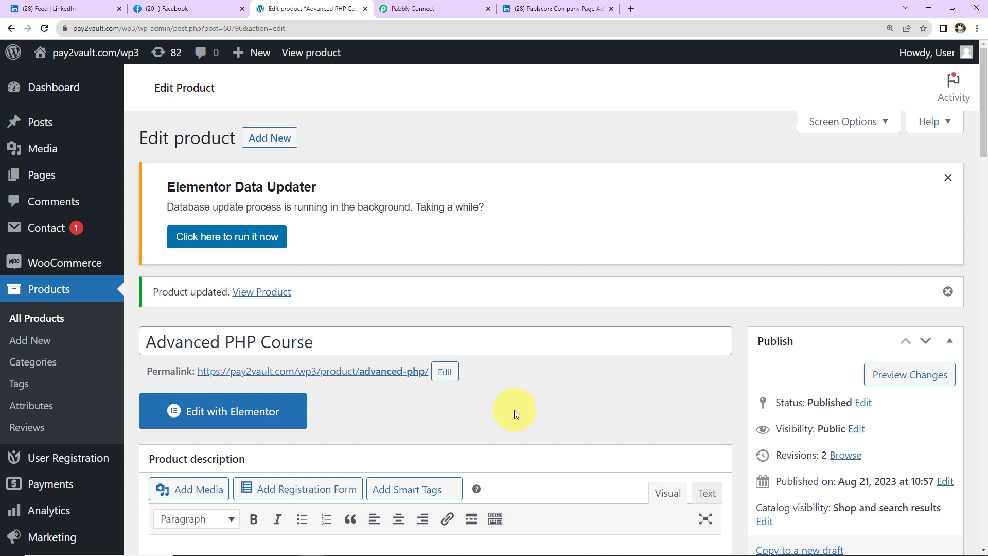
Switch to the Pablscon company page on LinkedIn, reload it, and check the product name in its newest post
left_click(548, 8)
scroll(212, 248, "up", 10)
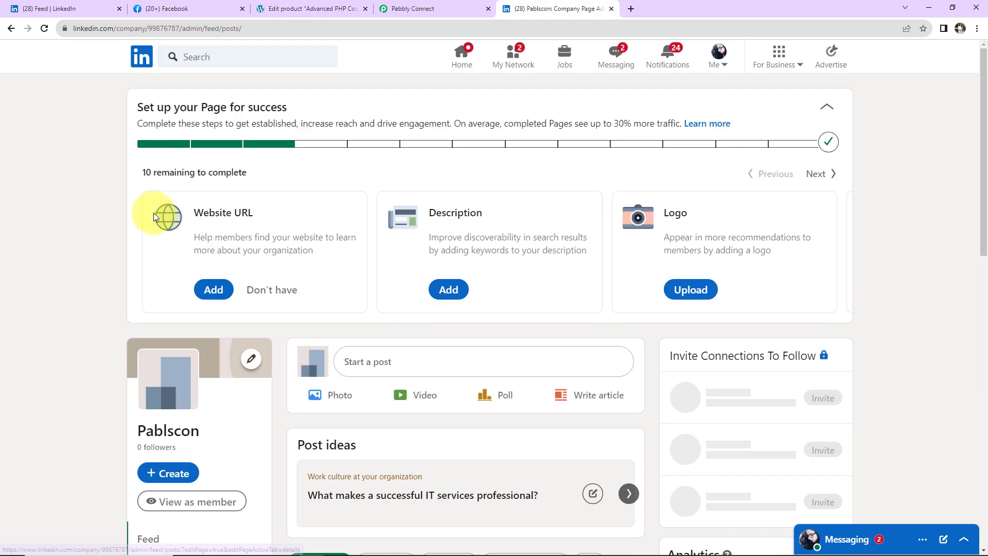
left_click(45, 28)
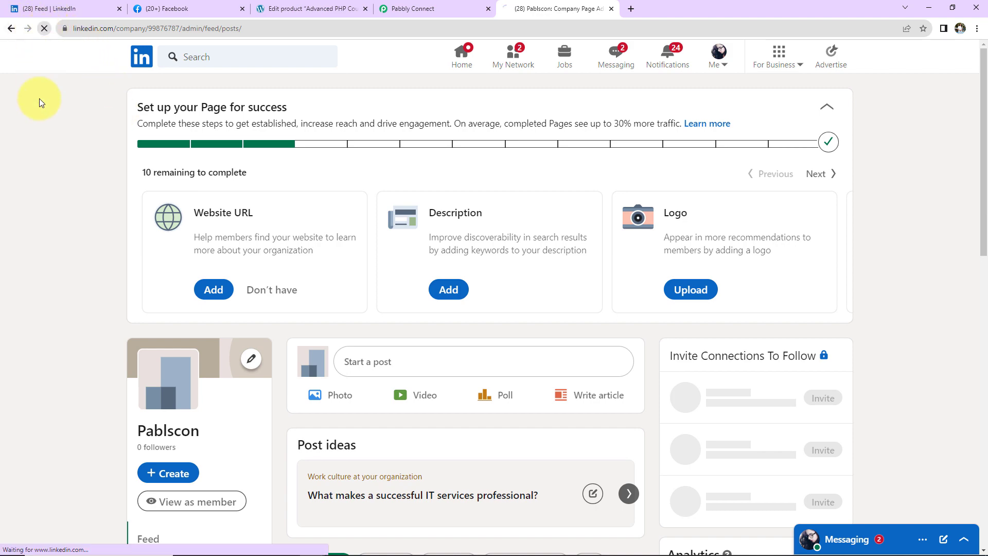
scroll(610, 413, "down", 9)
scroll(610, 412, "down", 1)
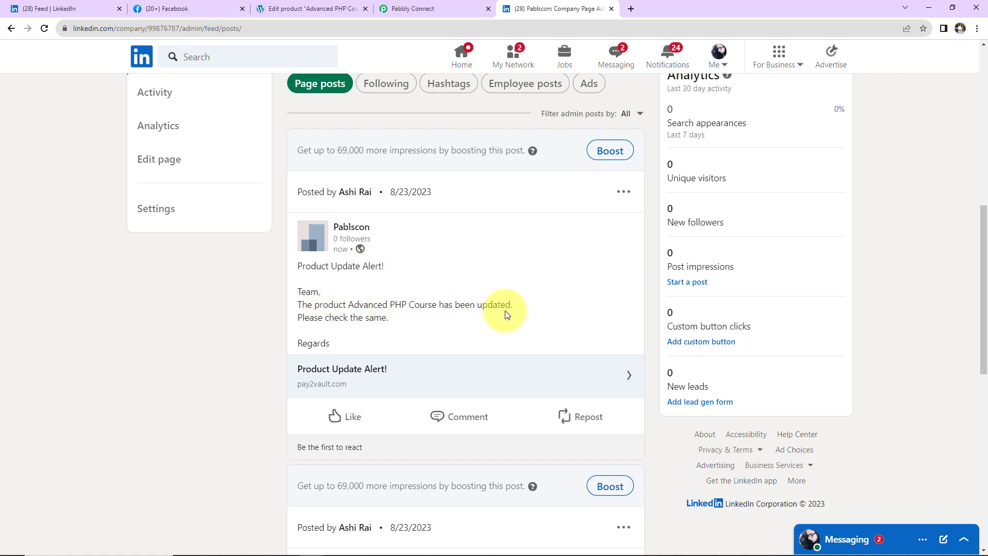
left_click_drag(348, 304, 432, 304)
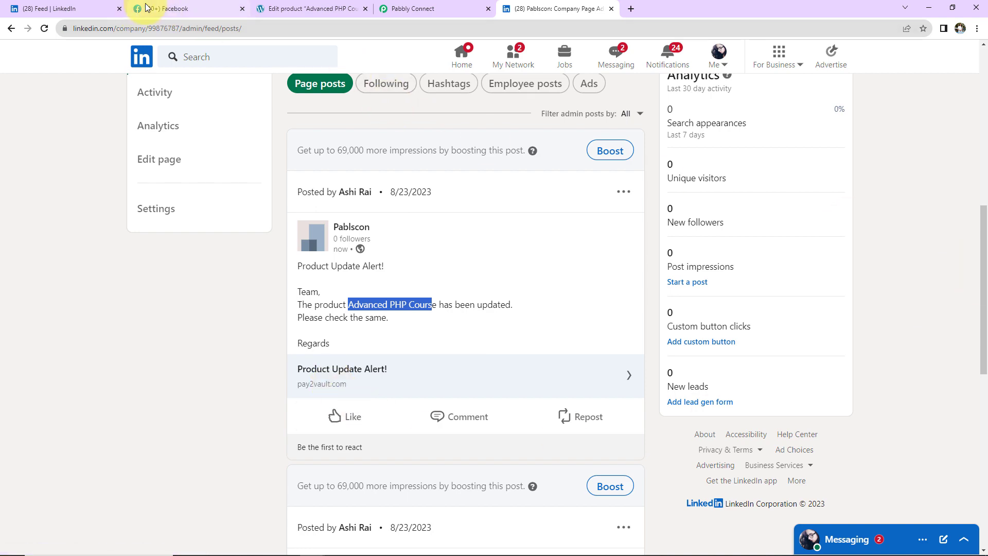
Switch to the Pabbly Tech page on Facebook, reload it, and check the full text of its newest post
left_click(164, 9)
left_click(44, 28)
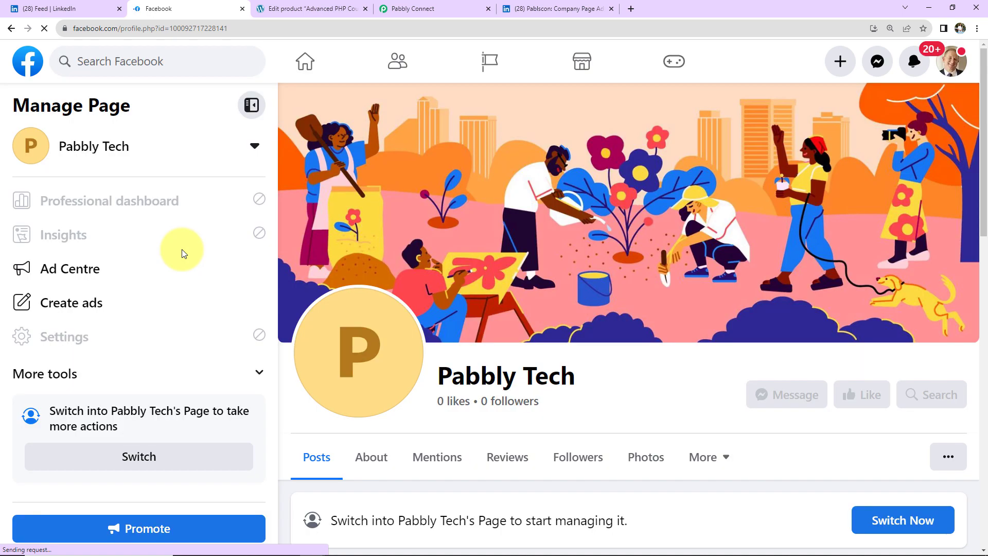
scroll(478, 280, "down", 8)
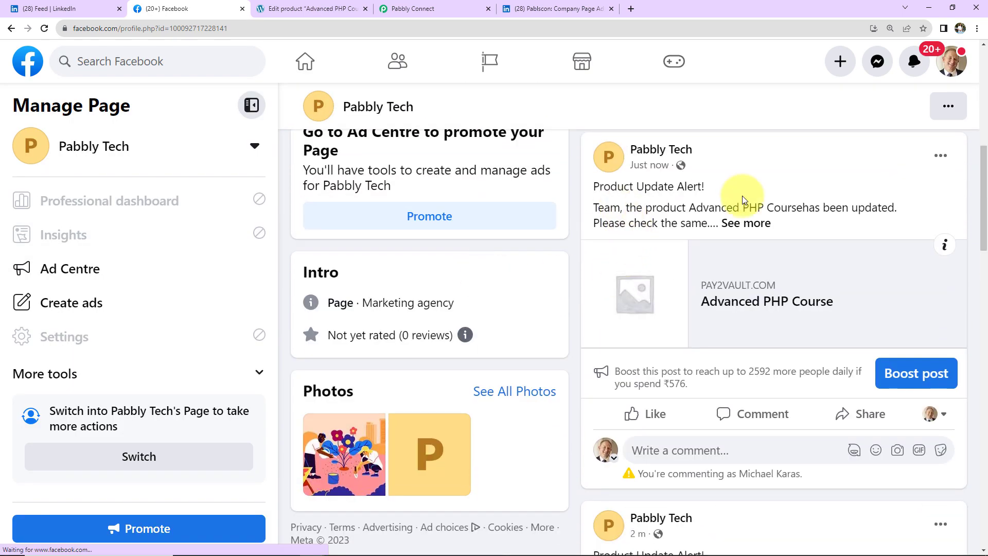
left_click(735, 229)
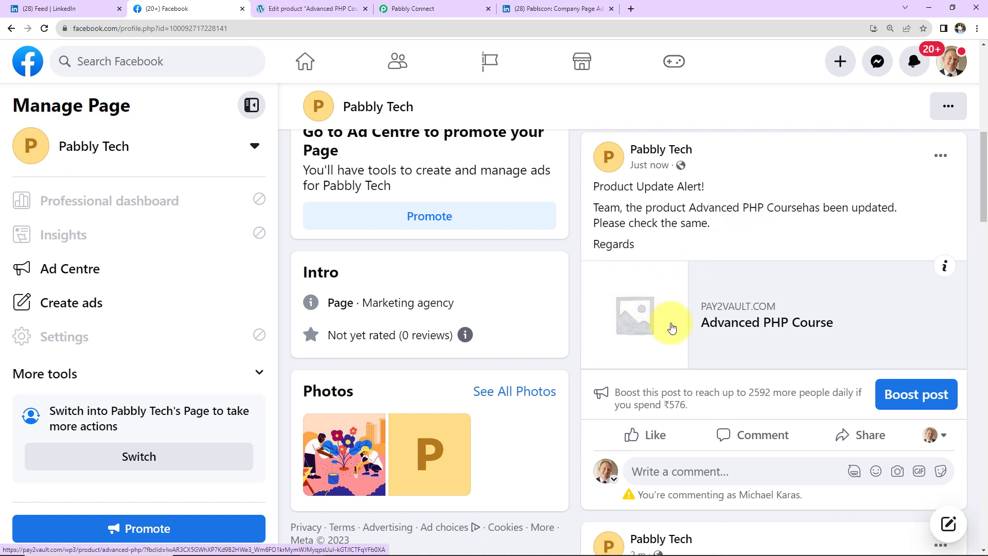
Return to Pabbly Connect and collapse the WooCommerce trigger, LinkedIn action and Facebook Pages action to review the whole workflow
left_click(440, 9)
scroll(436, 292, "up", 20)
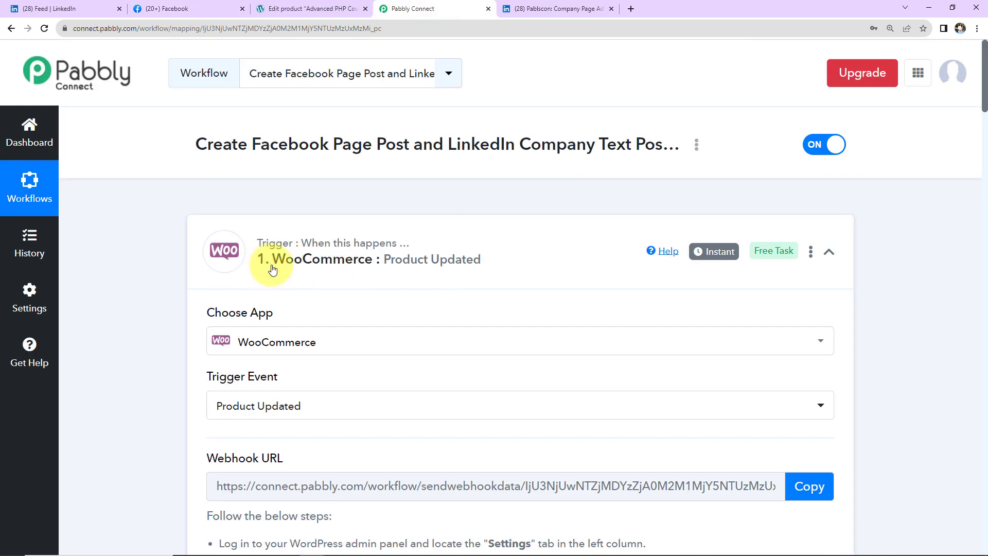
left_click(826, 252)
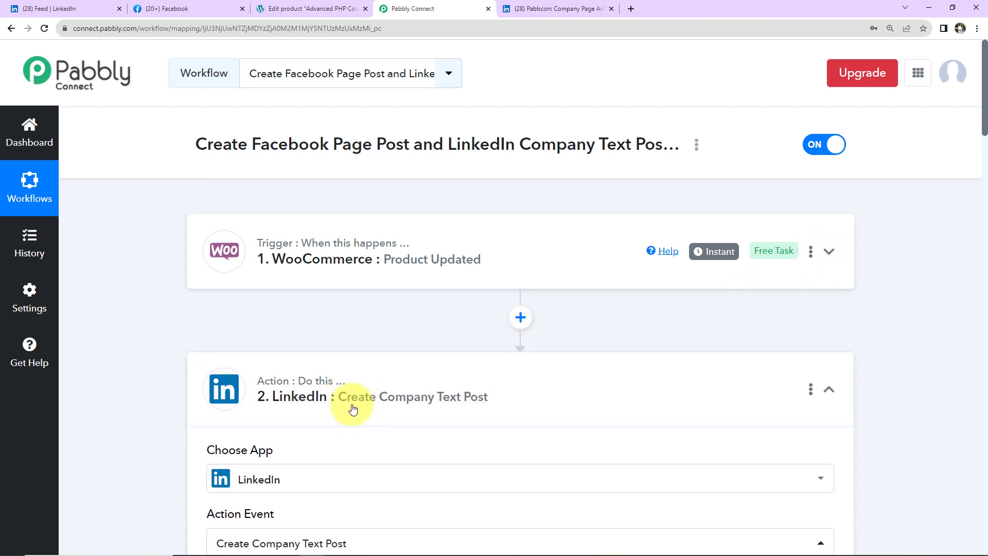
left_click(826, 390)
scroll(569, 397, "down", 2)
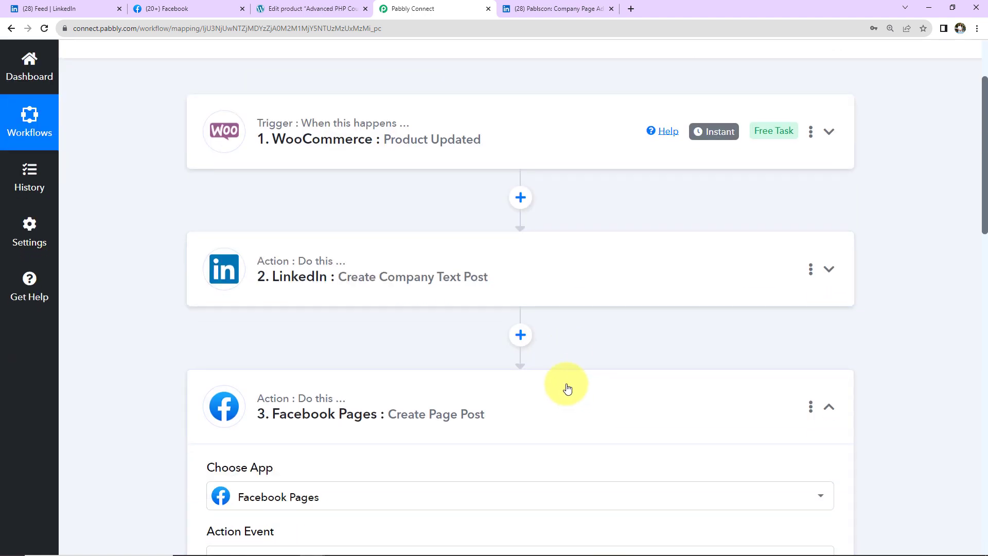
left_click(828, 406)
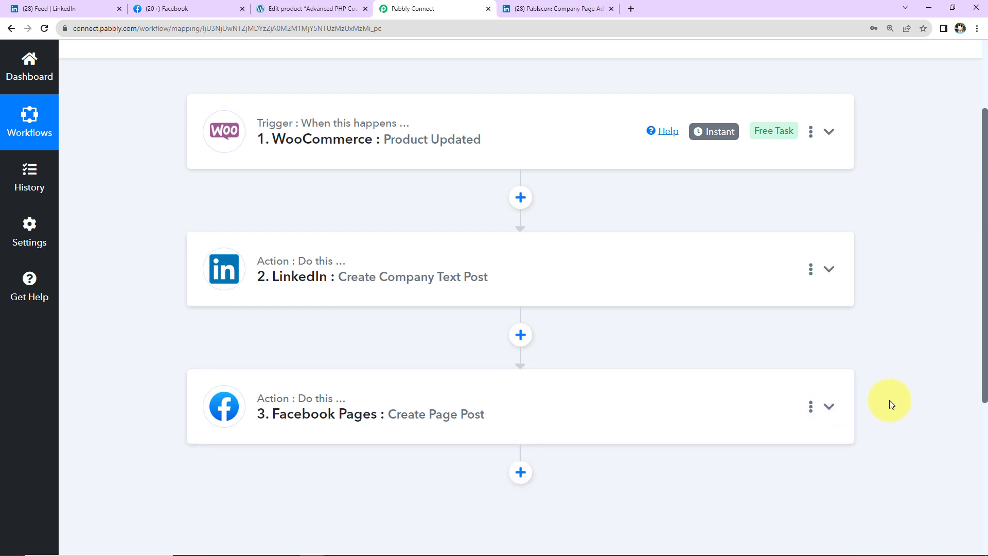